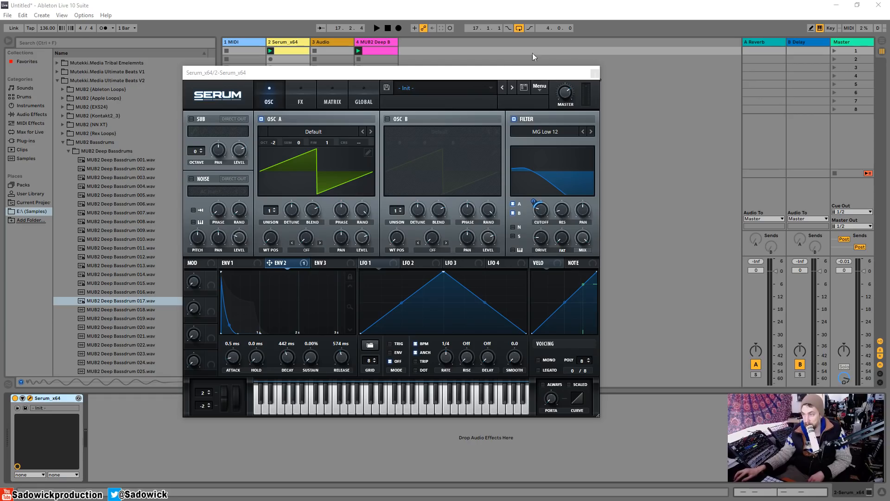
pyautogui.moveTo(533, 73); pyautogui.dragTo(517, 70)
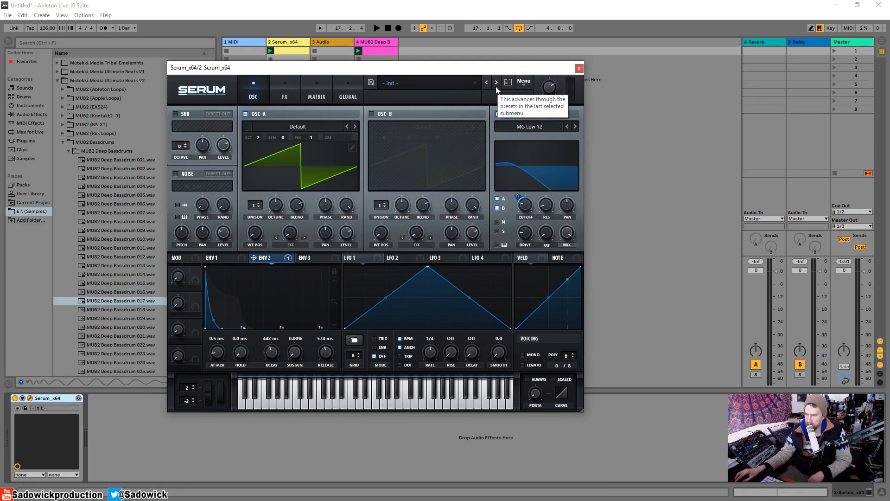
pyautogui.moveTo(511, 74); pyautogui.dragTo(543, 72)
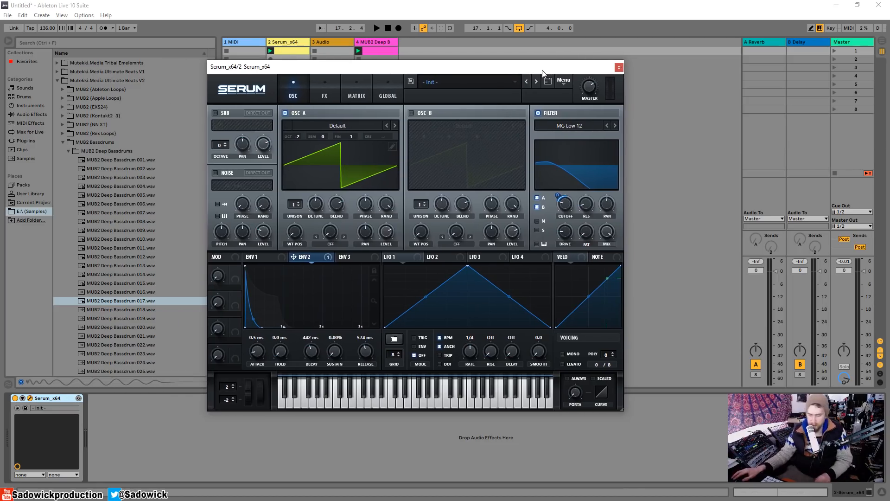
pyautogui.moveTo(512, 70); pyautogui.dragTo(507, 83)
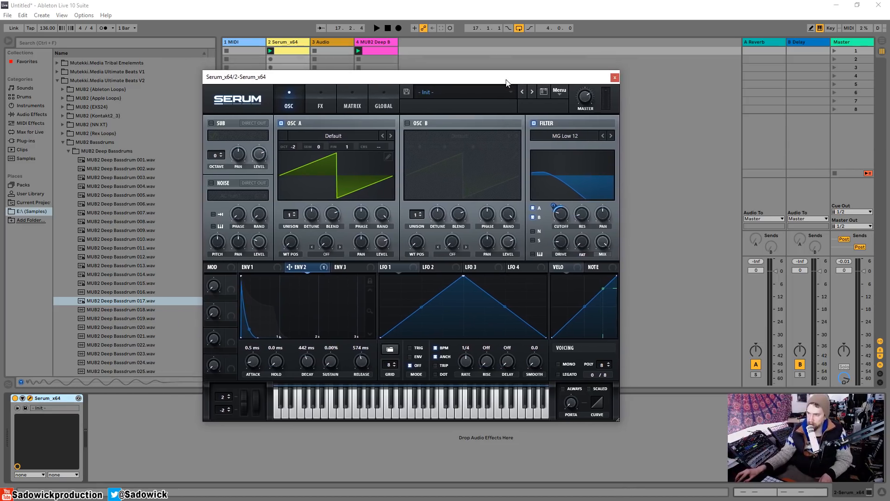
# Play the loop briefly and solo the Serum bass track.
pyautogui.press('space')
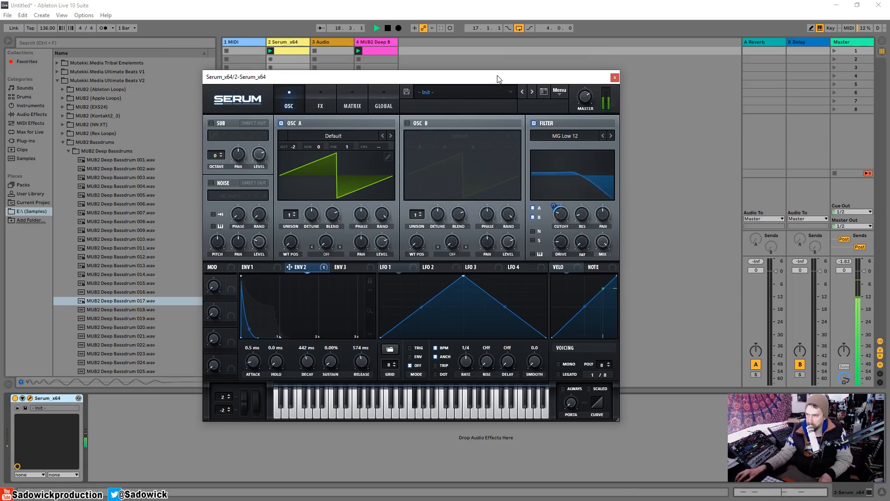
pyautogui.moveTo(497, 76); pyautogui.dragTo(622, 65)
pyautogui.press('space')
pyautogui.click(279, 374)
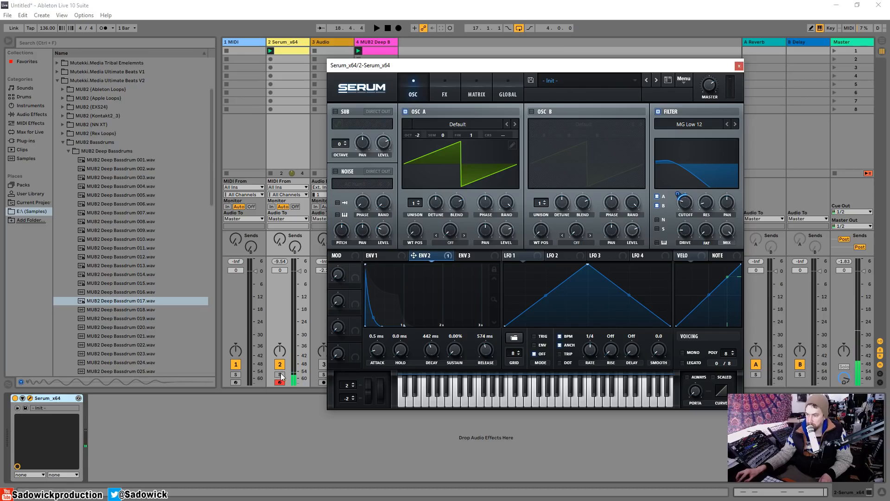
pyautogui.moveTo(557, 66); pyautogui.dragTo(406, 67)
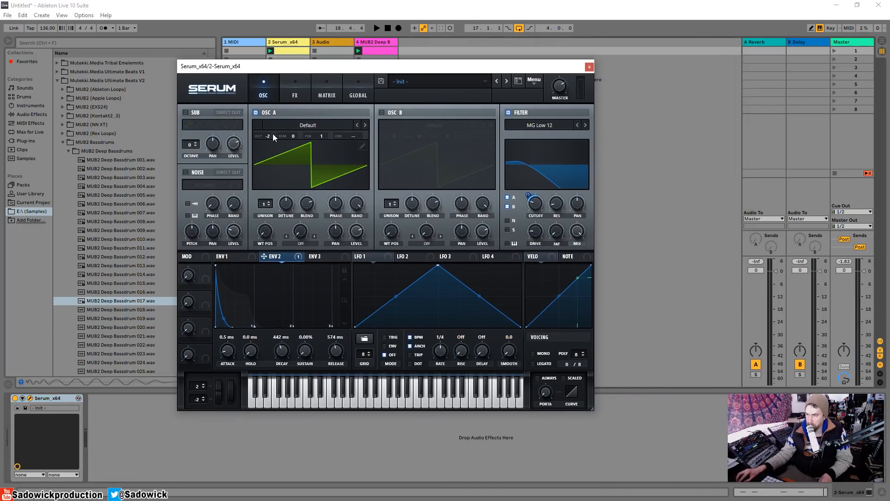
pyautogui.moveTo(270, 135)
pyautogui.moveTo(269, 136); pyautogui.dragTo(270, 130)
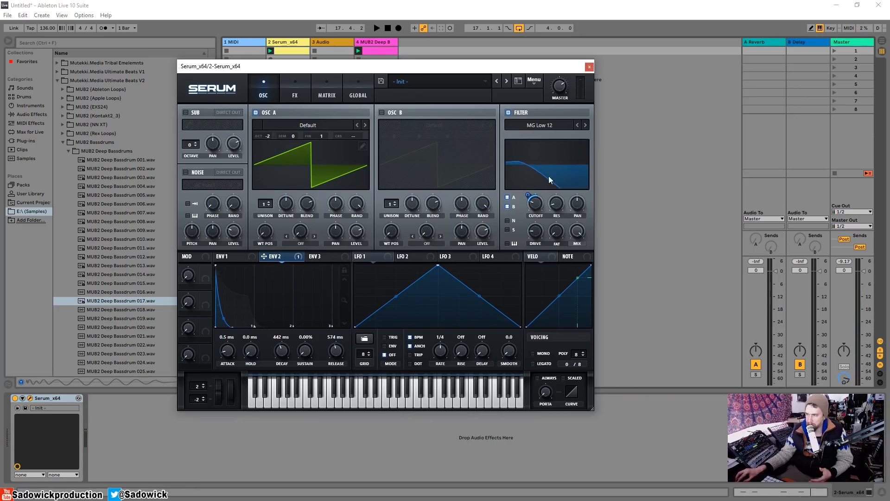
# Close the synth window and add an EQ Eight after Serum on the bass track.
pyautogui.click(589, 67)
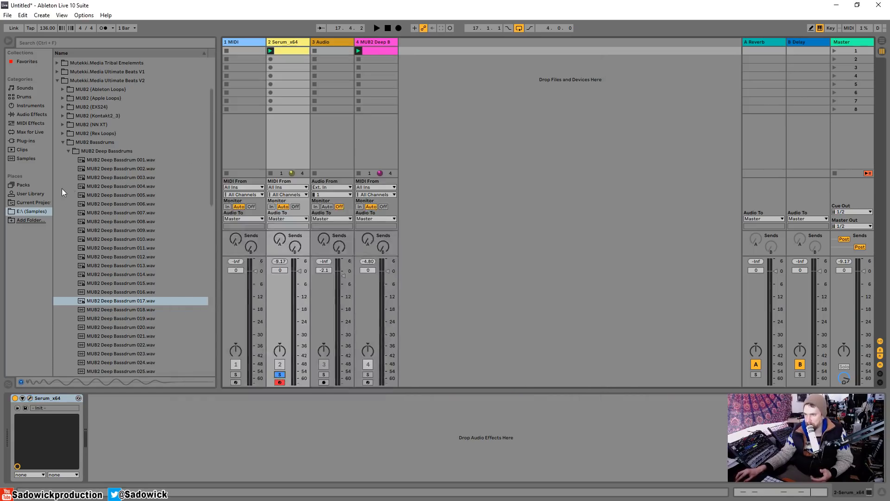
pyautogui.click(28, 114)
pyautogui.moveTo(75, 142); pyautogui.dragTo(184, 402)
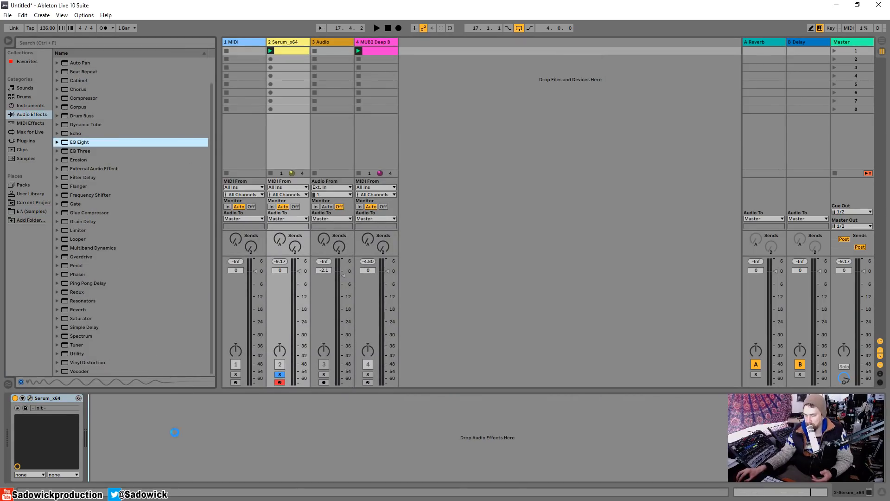
# Boost EQ Eight's band 1 by about 11.3 dB at 220 Hz and audition the loop.
pyautogui.moveTo(142, 434); pyautogui.dragTo(185, 409)
pyautogui.press('space')
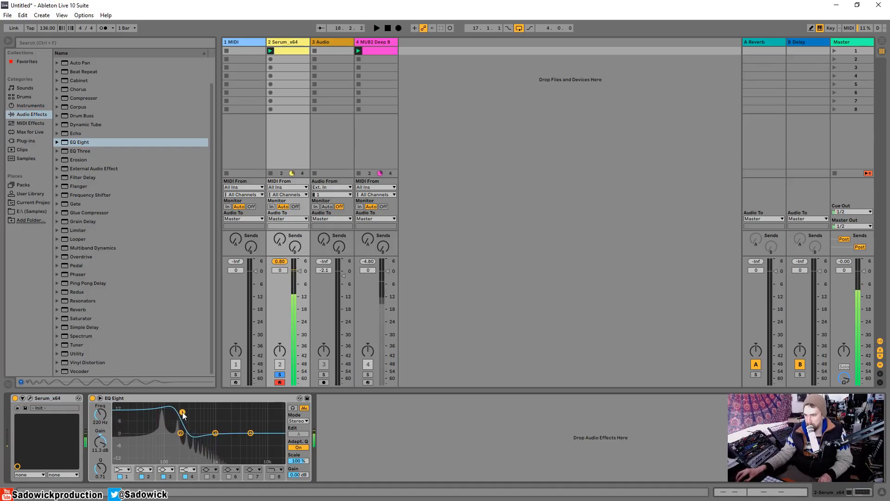
pyautogui.press('space')
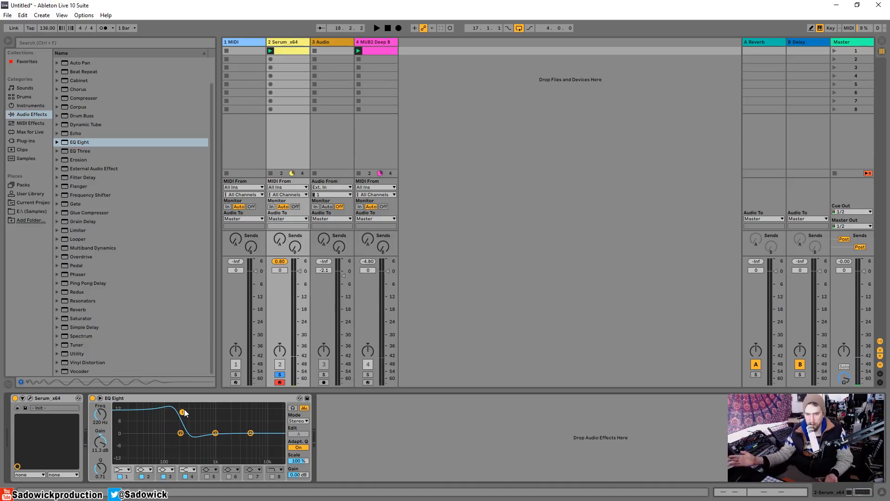
# Bring EQ Eight's band 1 back to nearly flat, about -0.12 dB at 82.5 Hz.
pyautogui.moveTo(185, 409); pyautogui.dragTo(170, 433)
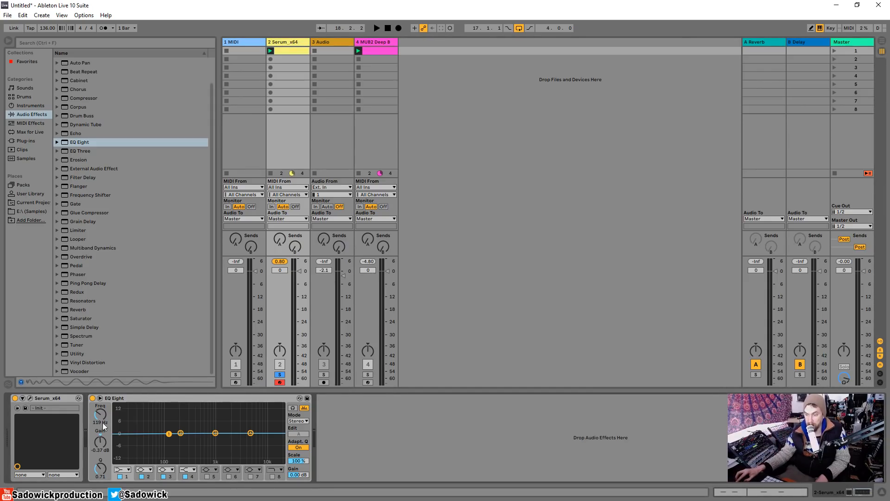
pyautogui.click(31, 398)
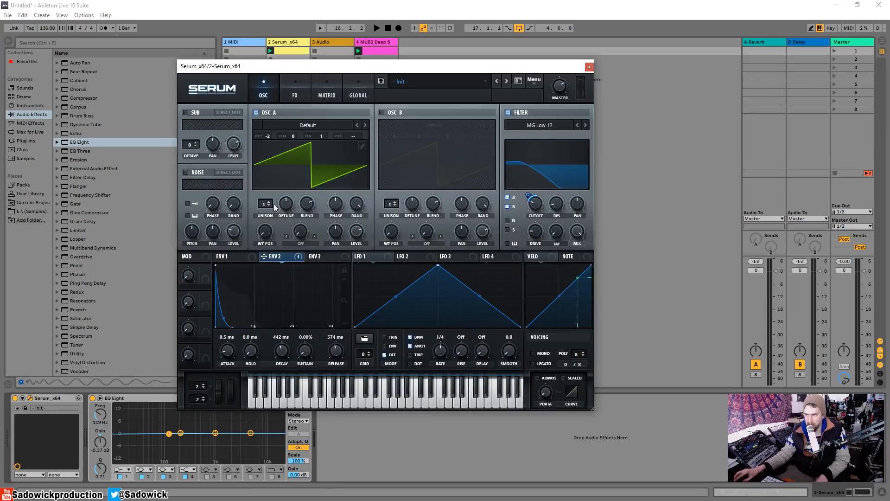
pyautogui.moveTo(378, 68); pyautogui.dragTo(405, 68)
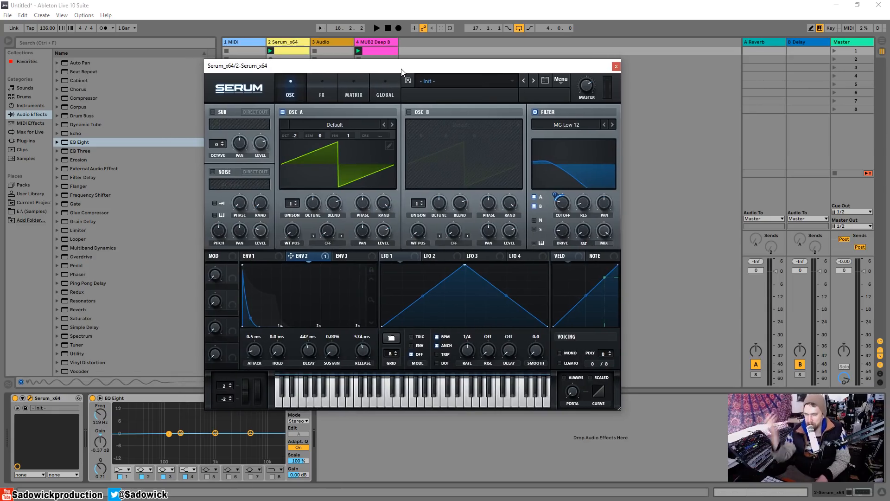
pyautogui.click(616, 67)
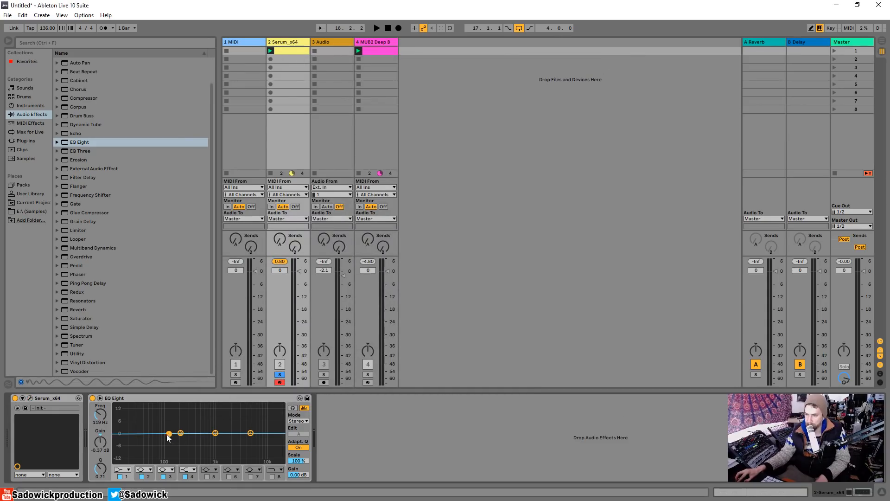
pyautogui.moveTo(167, 435)
pyautogui.mouseDown()
pyautogui.moveTo(174, 425)
pyautogui.moveTo(162, 435)
pyautogui.mouseUp()
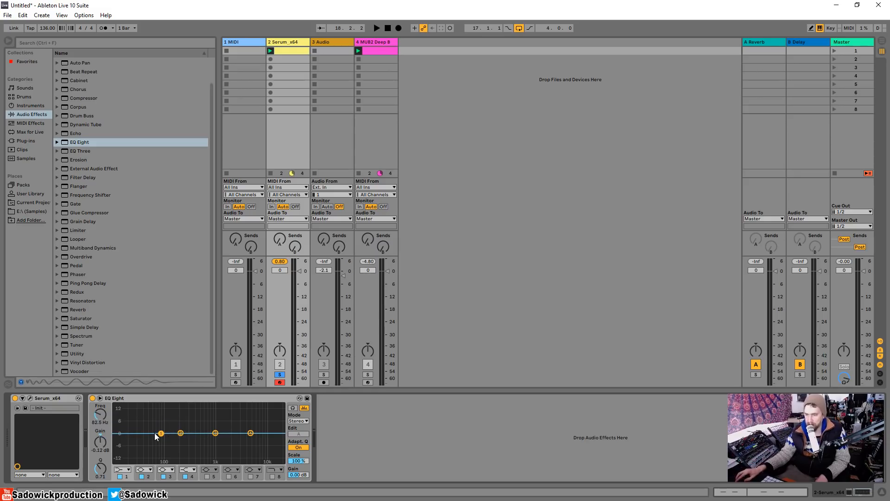
# Open the Serum MIDI clip in an enlarged note editor and add F#2 notes at 1.1.1 and 1.1.3.
pyautogui.click(293, 51)
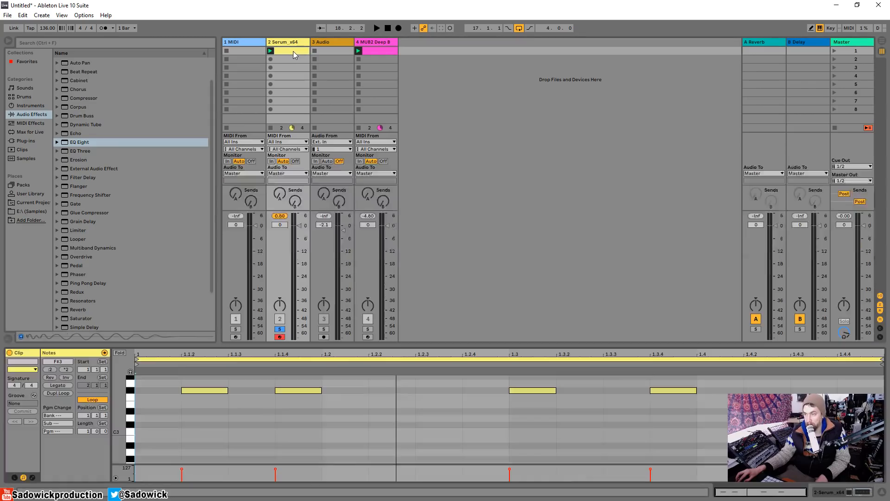
pyautogui.moveTo(240, 347); pyautogui.dragTo(237, 273)
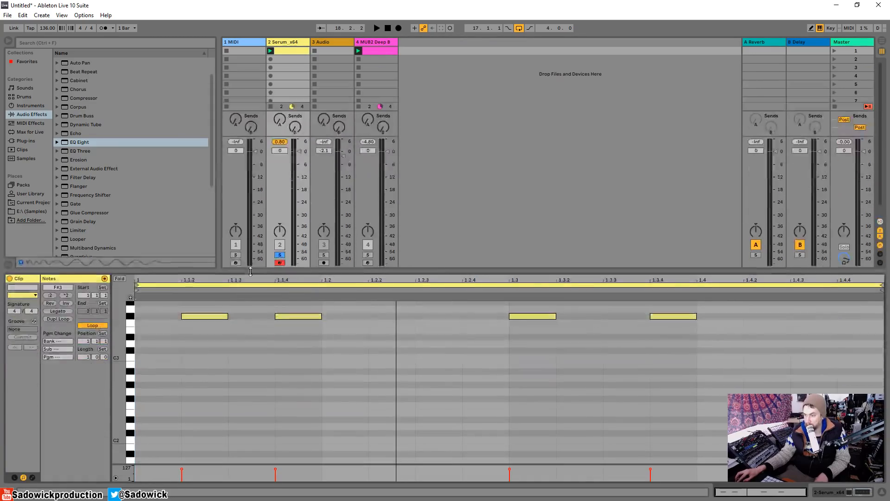
pyautogui.doubleClick(160, 399)
pyautogui.doubleClick(234, 400)
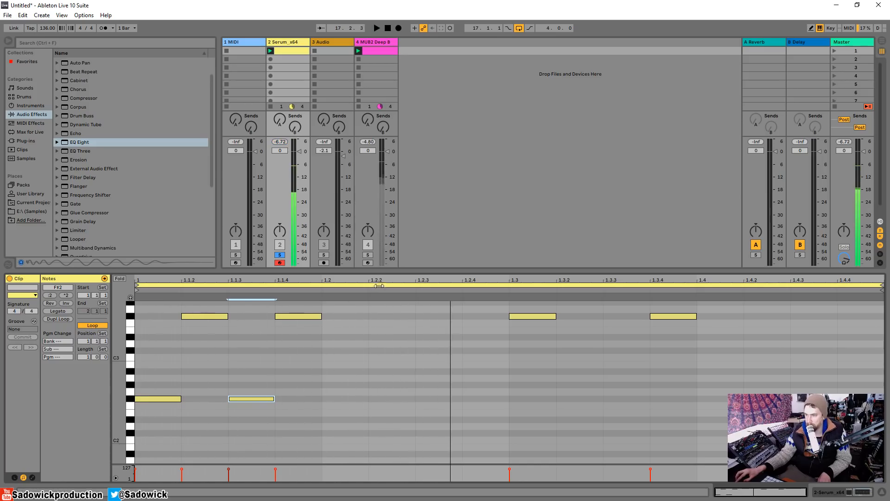
# Add F#2 notes at 1.2 and 1.2.2 of the bass clip, auditioning the loop along the way.
pyautogui.moveTo(394, 269); pyautogui.dragTo(394, 186)
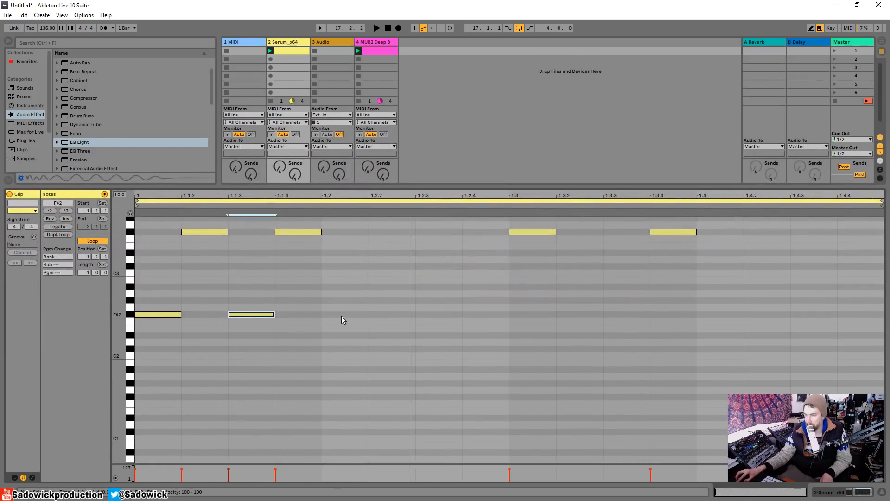
pyautogui.hotkey('ctrl', 'd')
pyautogui.press('space')
pyautogui.press('space')
pyautogui.doubleClick(385, 232)
pyautogui.press('space')
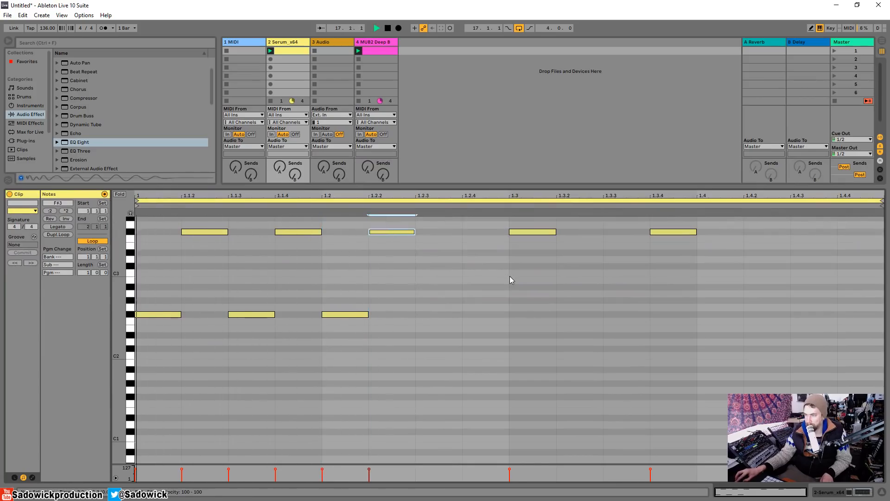
pyautogui.press('space')
pyautogui.moveTo(385, 233); pyautogui.dragTo(385, 314)
# Add an F#3 note at 1.2.3 and an F#2 note at 1.2.4, folding the editor to used pitches only.
pyautogui.doubleClick(427, 233)
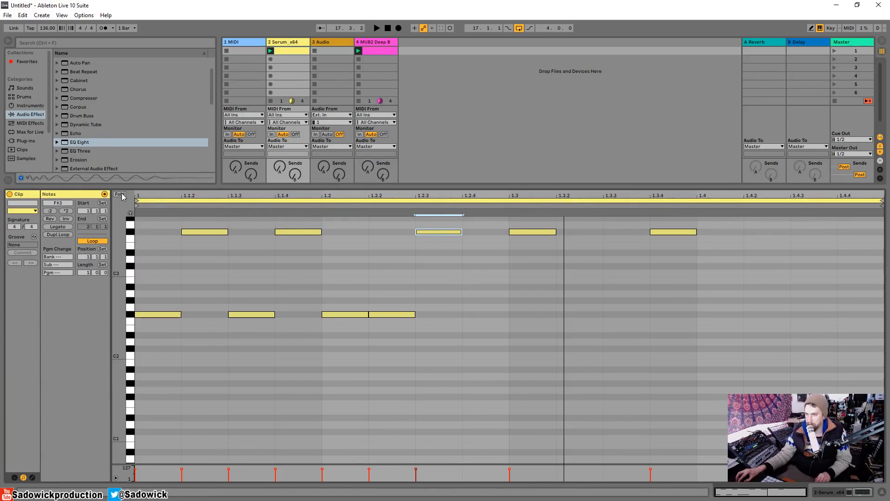
pyautogui.click(120, 194)
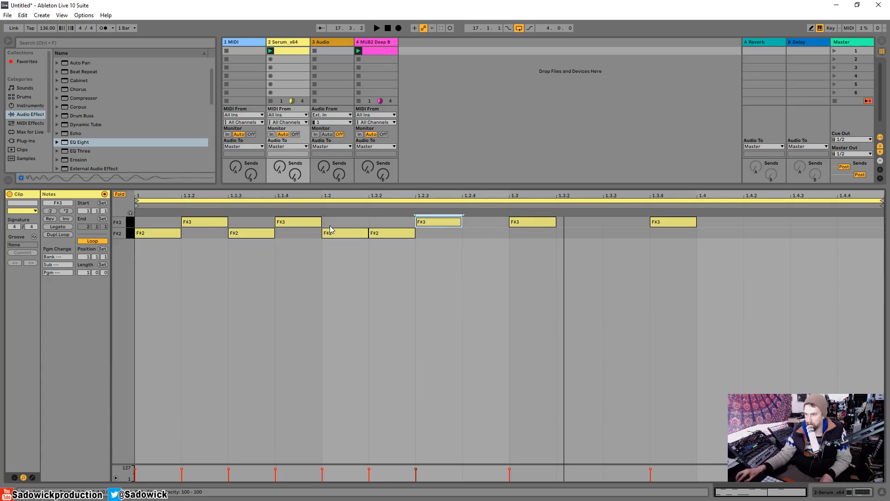
pyautogui.press('space')
pyautogui.doubleClick(478, 233)
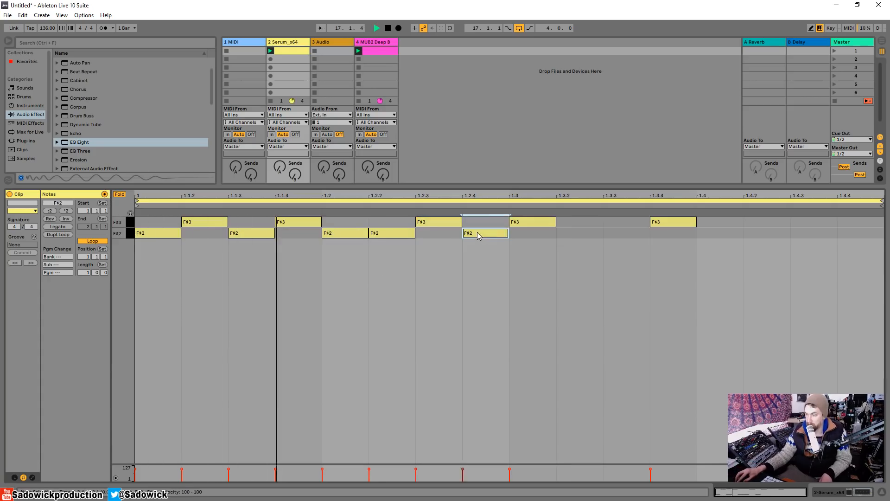
pyautogui.press('space')
pyautogui.moveTo(497, 246); pyautogui.dragTo(148, 223)
pyautogui.hotkey('ctrl', 'd')
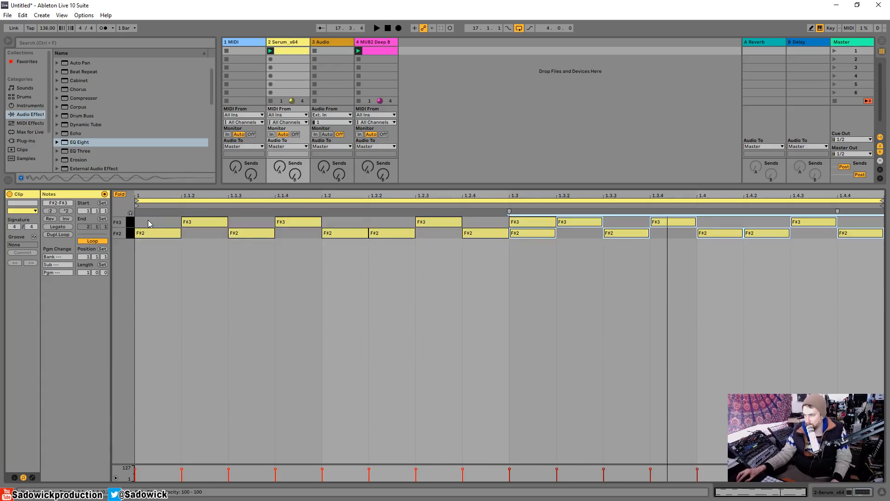
pyautogui.hotkey('ctrl', 'z')
# Delete the old notes in the clip's second half and duplicate the first-half pattern there.
pyautogui.moveTo(537, 243); pyautogui.dragTo(698, 226)
pyautogui.press('Delete')
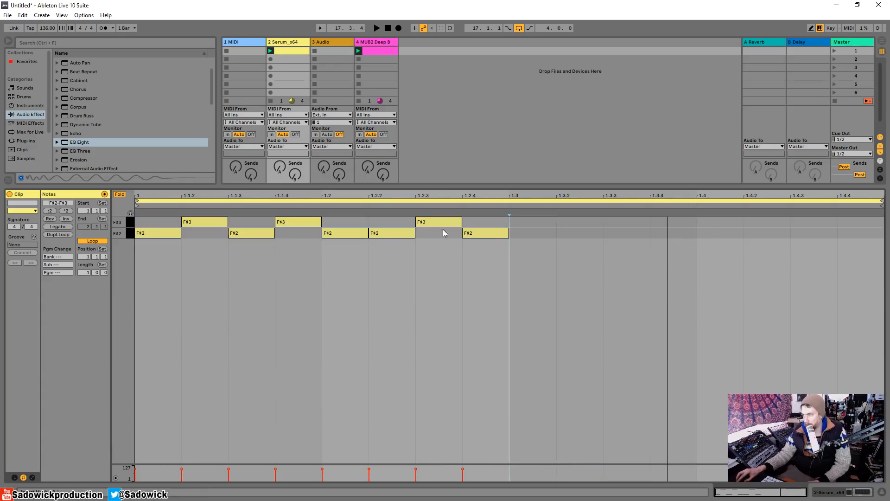
pyautogui.moveTo(504, 254); pyautogui.dragTo(171, 207)
pyautogui.hotkey('ctrl', 'd')
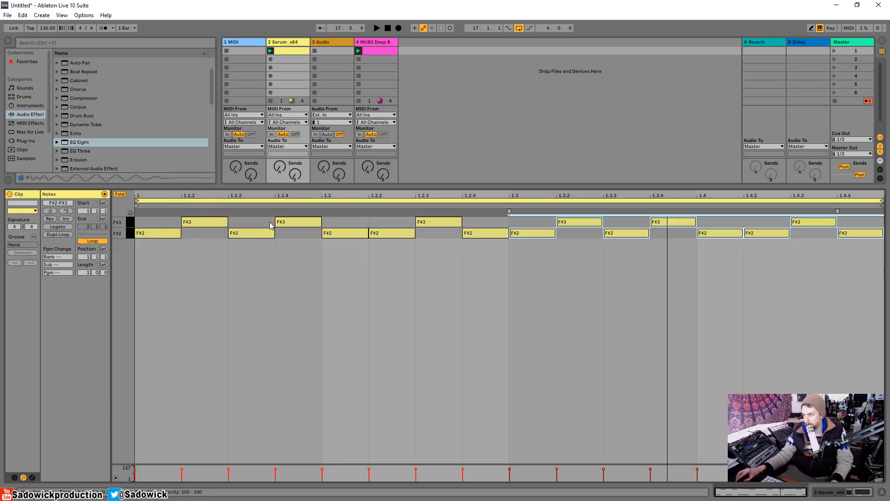
pyautogui.press('space')
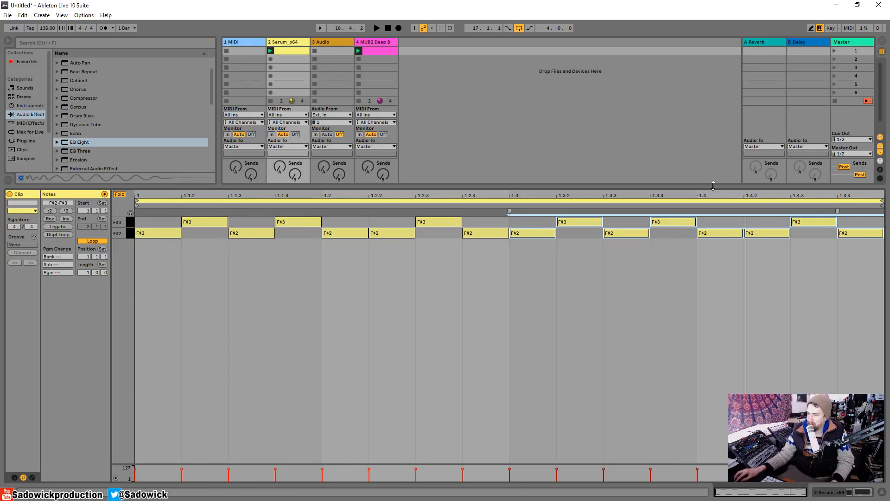
# Return to the track's devices and boost EQ Eight's band 1 by about 5 dB at 86 Hz during playback.
pyautogui.hotkey('ctrl', 'alt', 'm')
pyautogui.hotkey('shift', 'Tab')
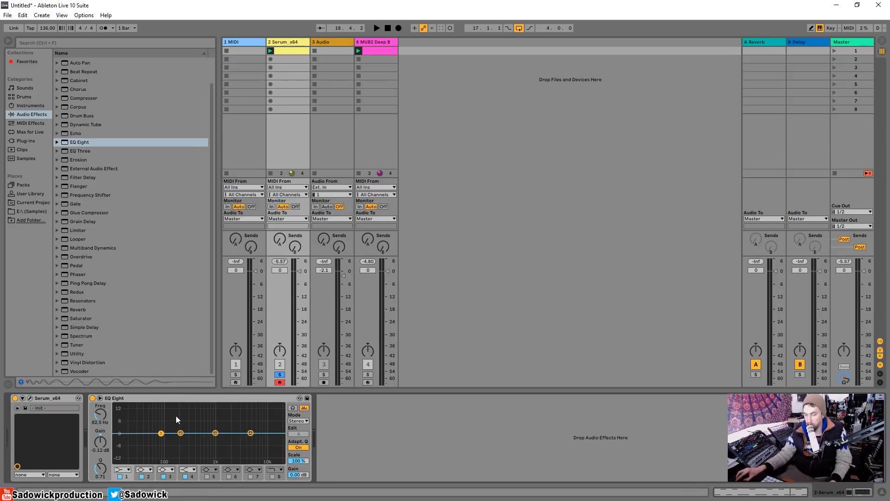
pyautogui.press('space')
pyautogui.moveTo(161, 433); pyautogui.dragTo(163, 424)
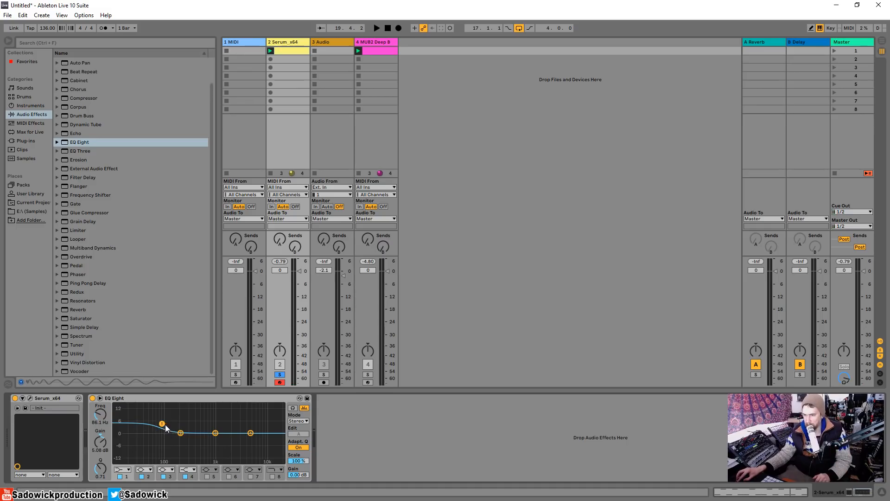
# Cut EQ Eight's band 3 by about 5 dB at 240 Hz with a Q of 1.65.
pyautogui.moveTo(165, 425); pyautogui.dragTo(190, 445)
pyautogui.moveTo(101, 469); pyautogui.dragTo(101, 454)
pyautogui.press('space')
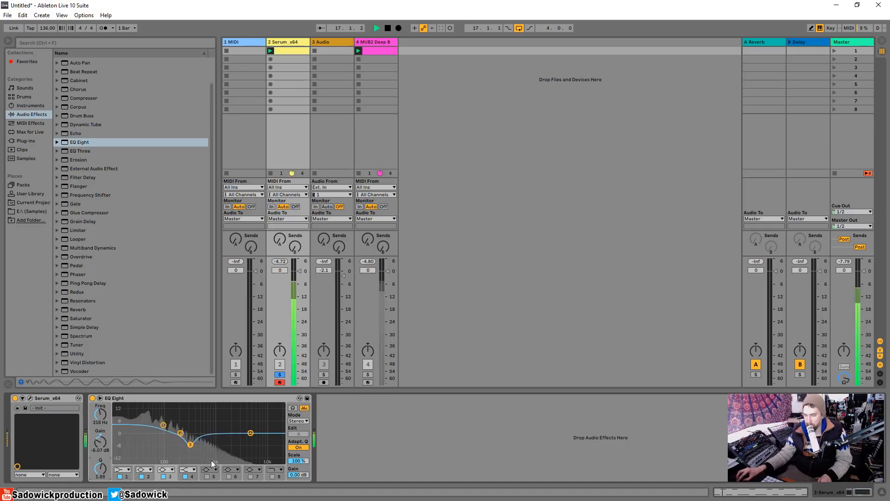
pyautogui.moveTo(190, 444); pyautogui.dragTo(184, 442)
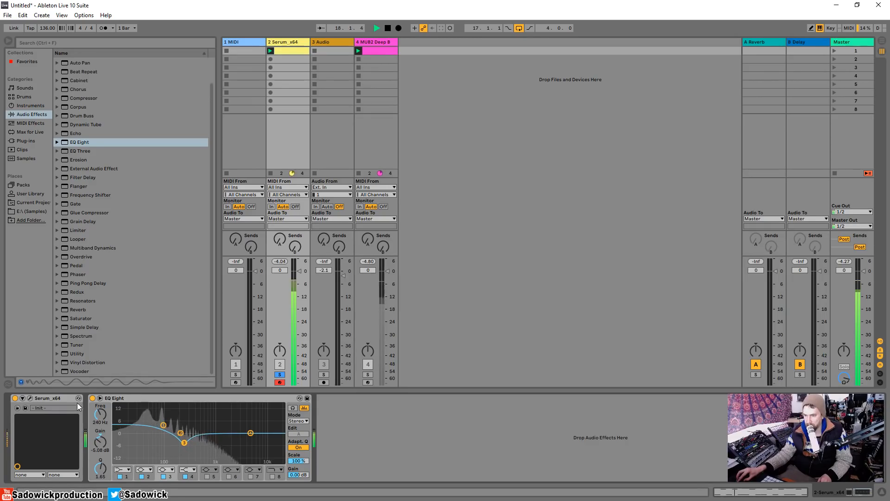
# Open the Serum window and audition the equalized bass loop.
pyautogui.click(29, 398)
pyautogui.press('space')
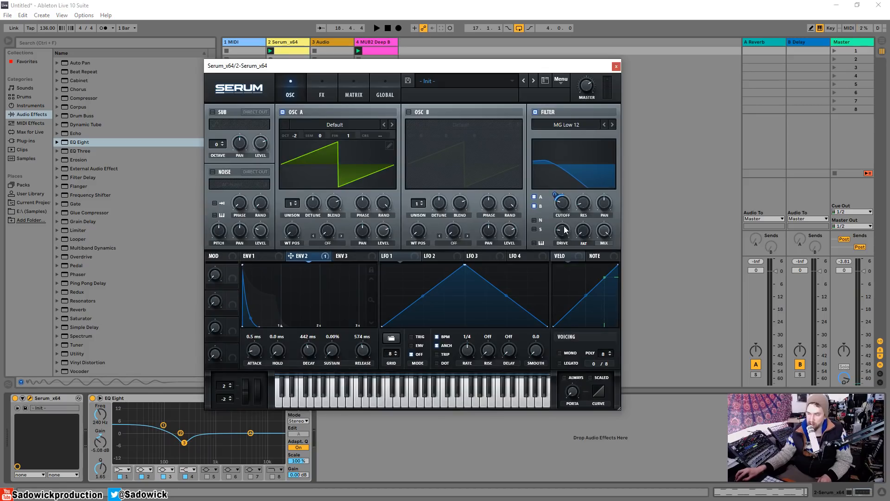
pyautogui.press('space')
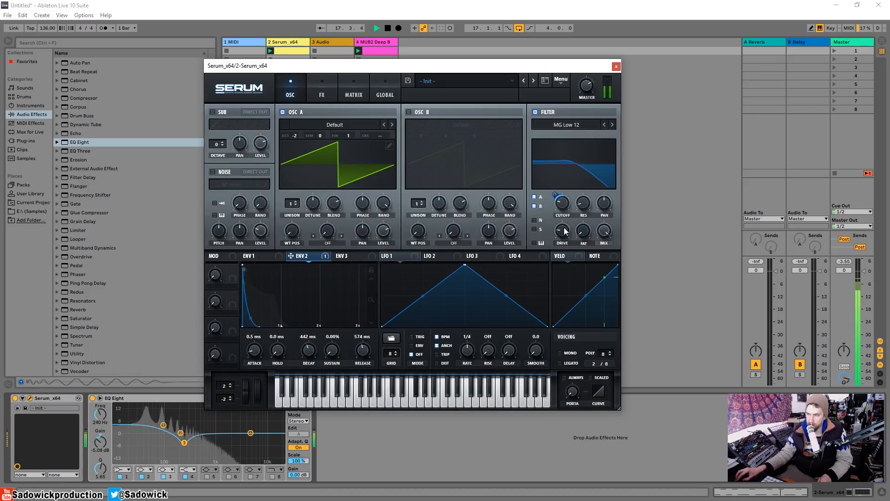
pyautogui.press('space')
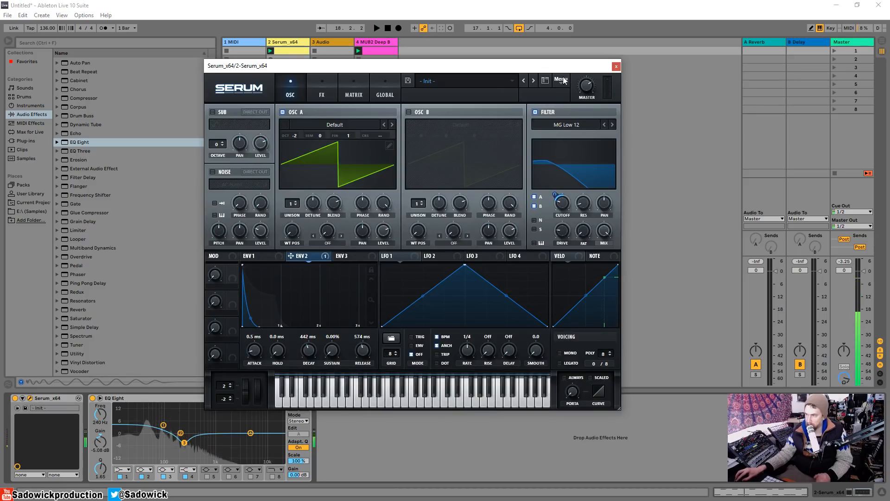
# Close the Serum window and duplicate the Serum bass track.
pyautogui.click(617, 67)
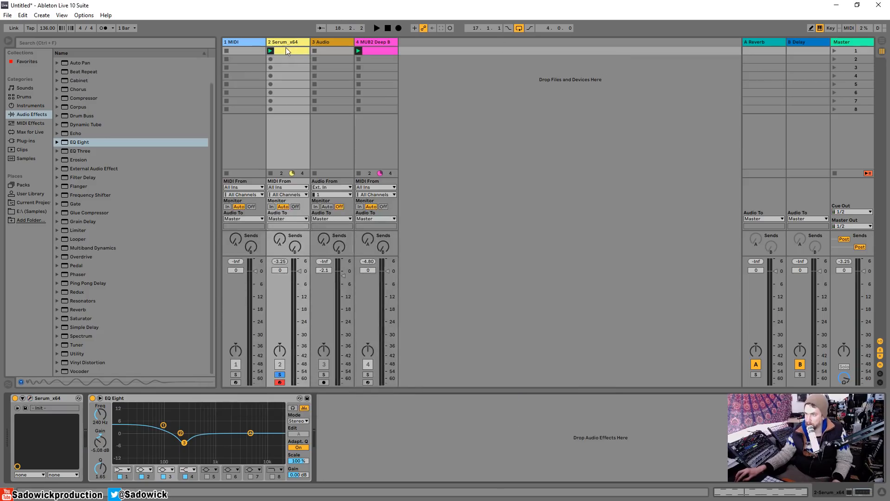
pyautogui.click(294, 42)
pyautogui.rightClick(295, 41)
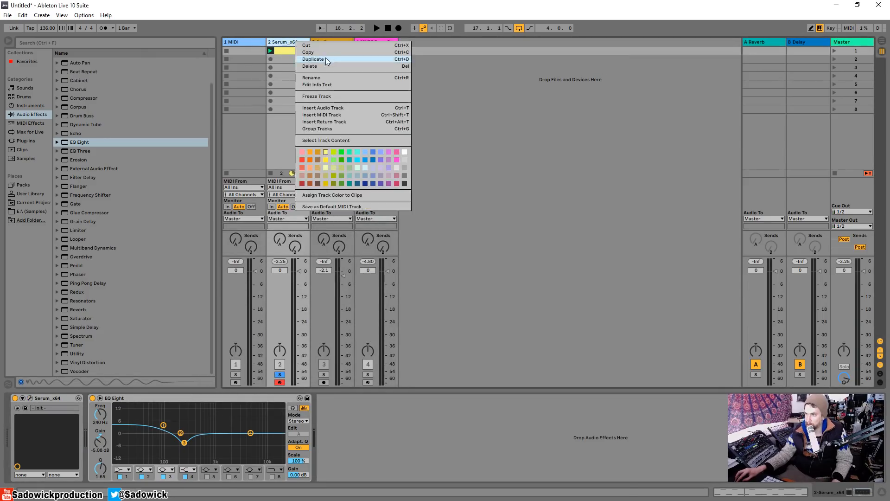
pyautogui.click(326, 58)
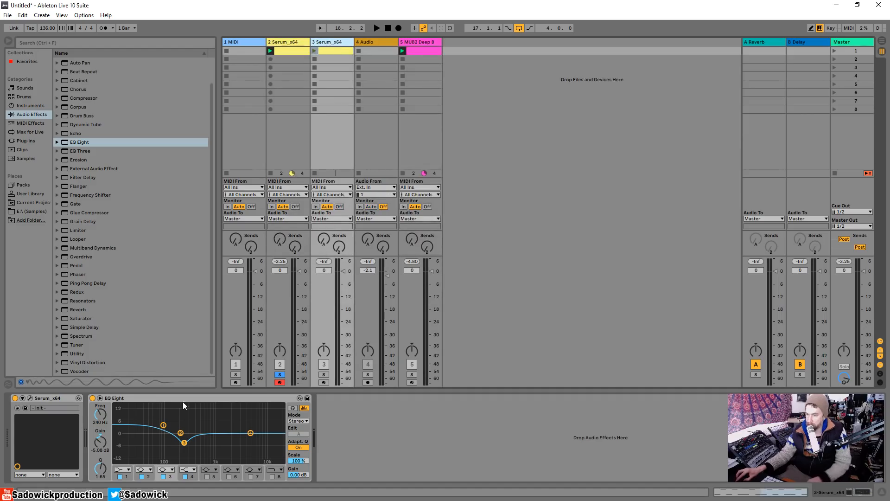
# Solo the duplicated Serum track and delete all F#2 notes from its clip, keeping the F#3 notes.
pyautogui.doubleClick(339, 50)
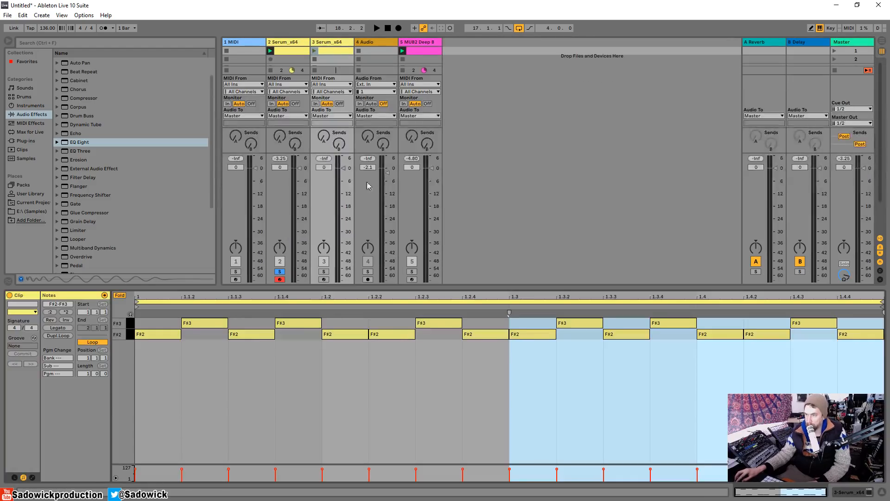
pyautogui.click(324, 272)
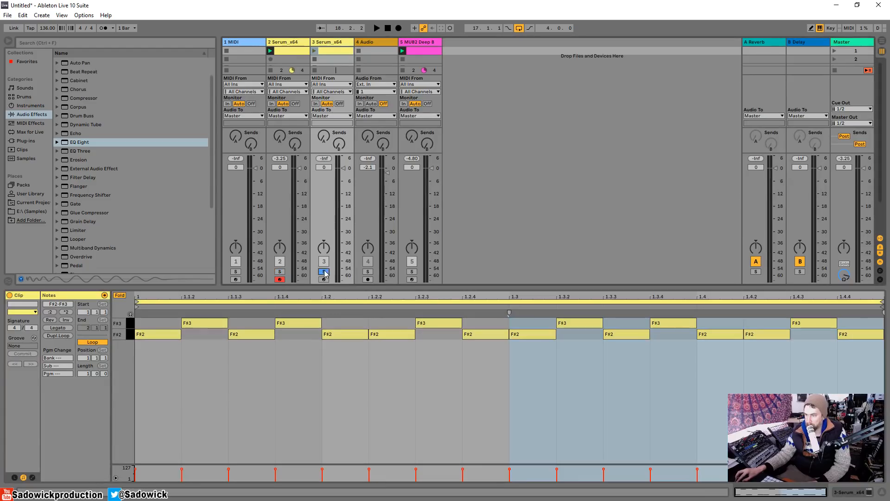
pyautogui.moveTo(158, 367)
pyautogui.mouseDown()
pyautogui.moveTo(506, 333)
pyautogui.moveTo(883, 332)
pyautogui.mouseUp()
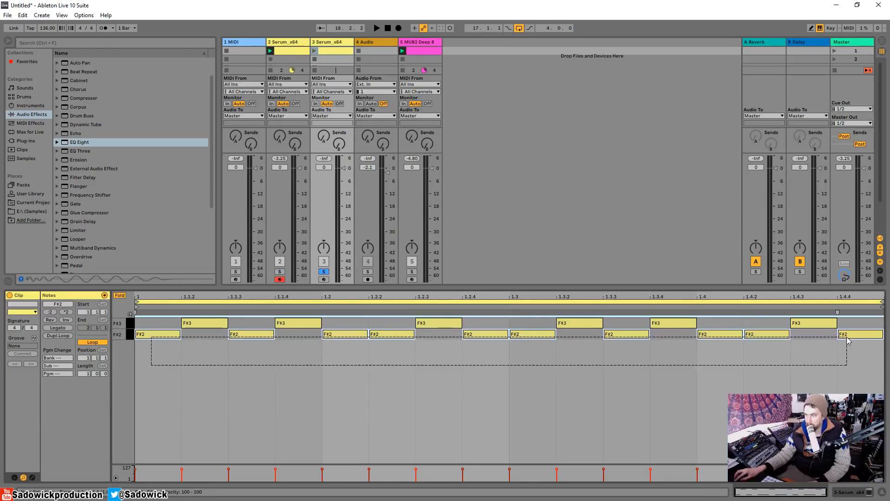
pyautogui.press('Delete')
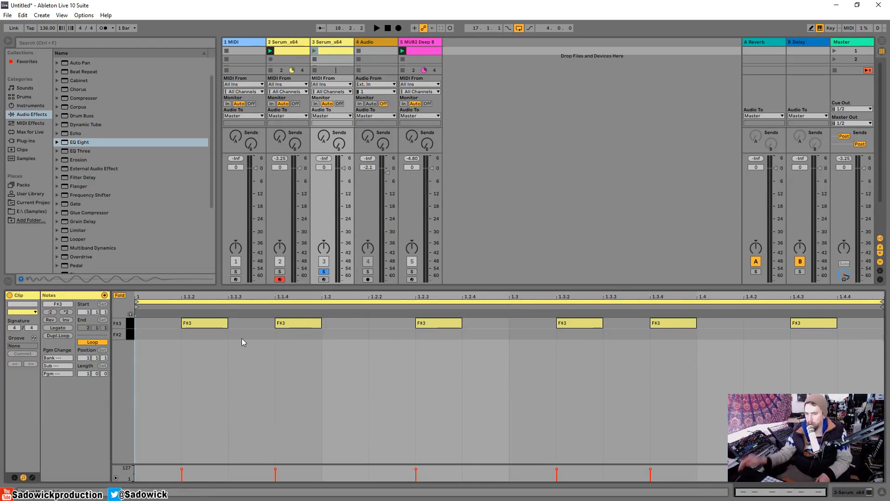
# Launch scene 1 to audition the soloed high notes, and remove EQ Eight from the duplicated track.
pyautogui.press('space')
pyautogui.press('space')
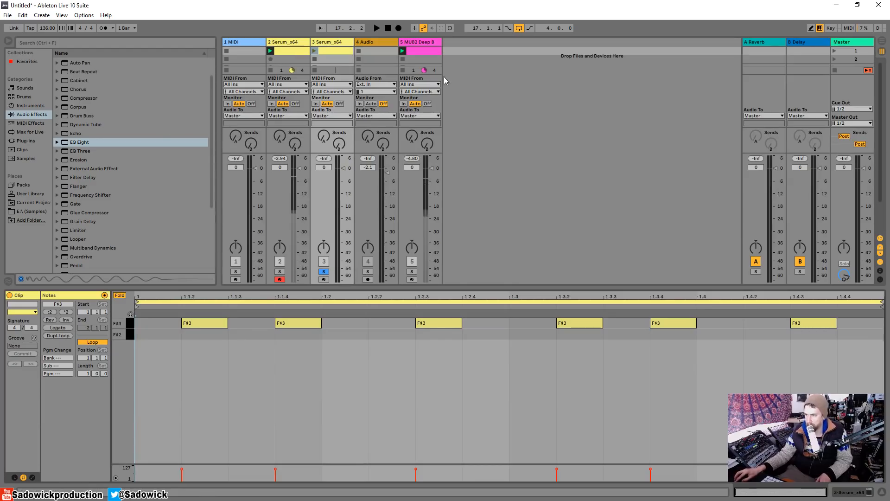
pyautogui.click(833, 50)
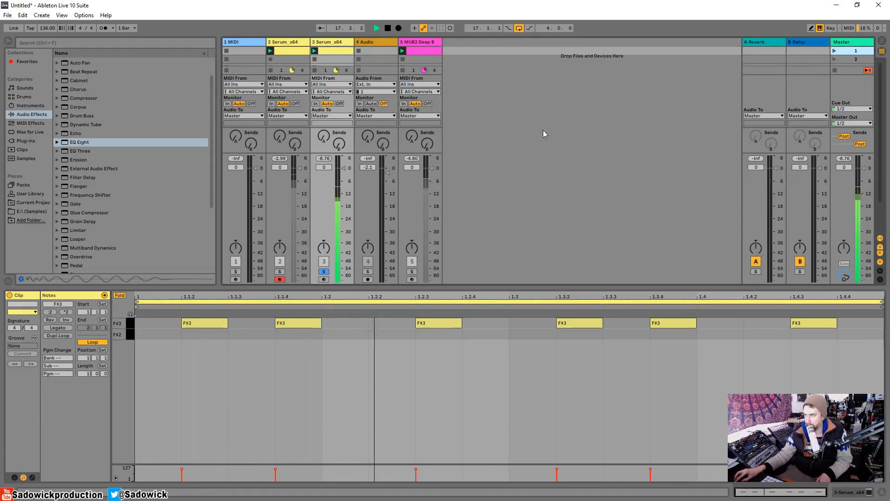
pyautogui.click(860, 492)
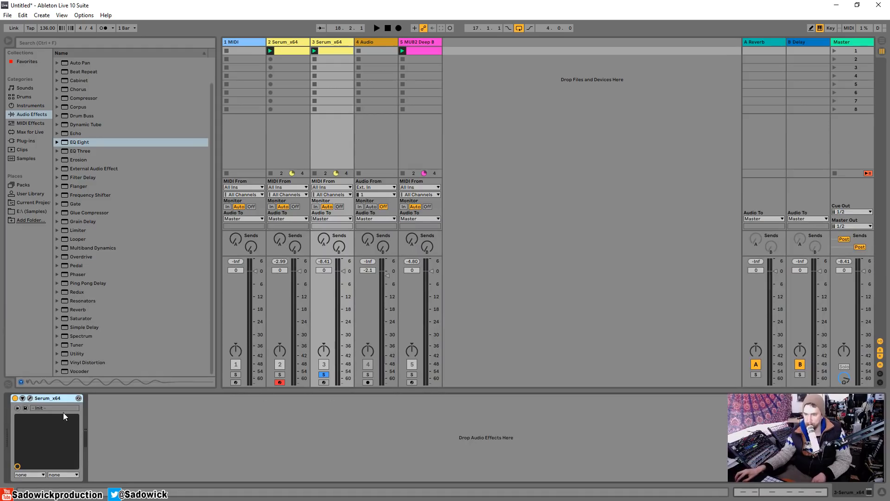
# In the duplicated track's Serum, enable oscillator B at octave -3 and audition the layered sound.
pyautogui.click(30, 398)
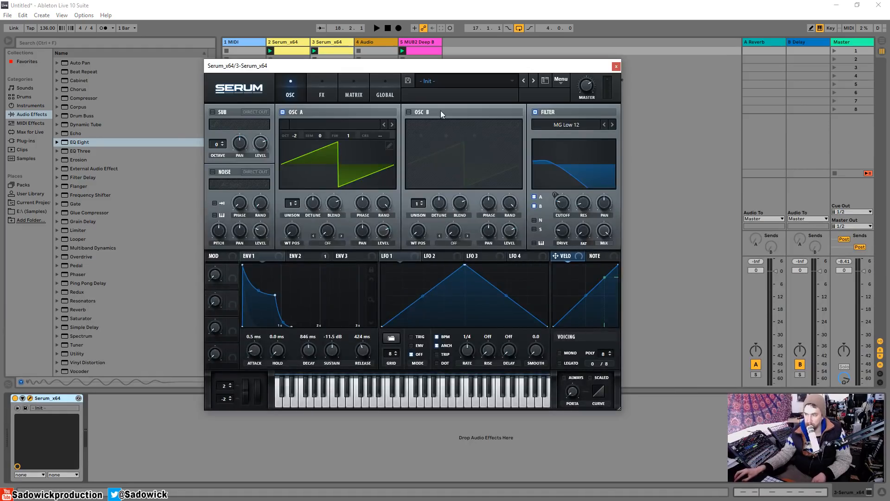
pyautogui.moveTo(432, 69); pyautogui.dragTo(383, 59)
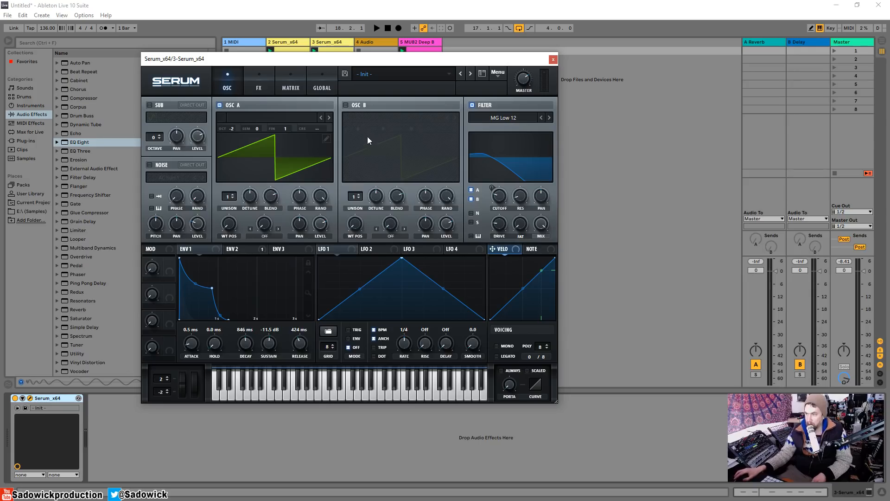
pyautogui.click(346, 105)
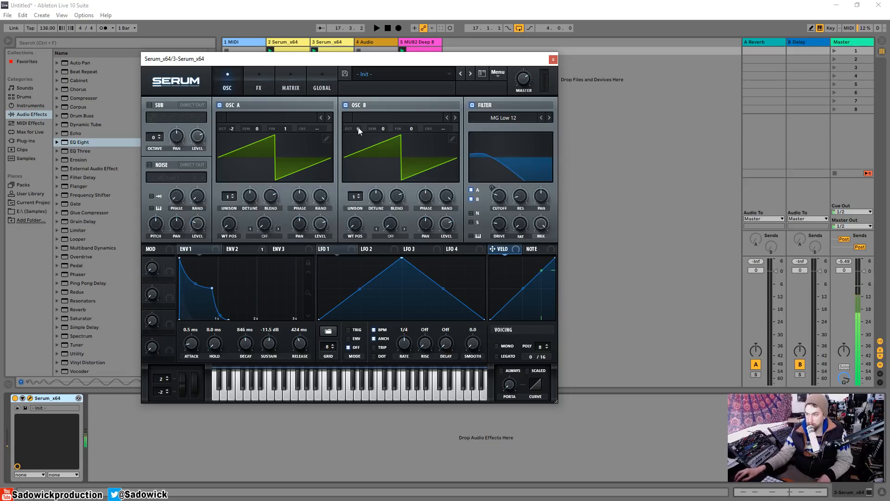
pyautogui.moveTo(358, 128); pyautogui.dragTo(362, 156)
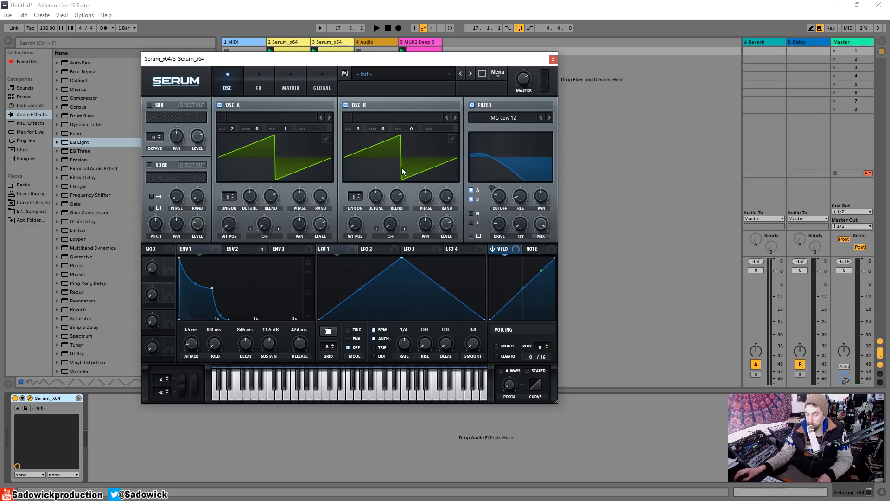
pyautogui.press('space')
pyautogui.press('space')
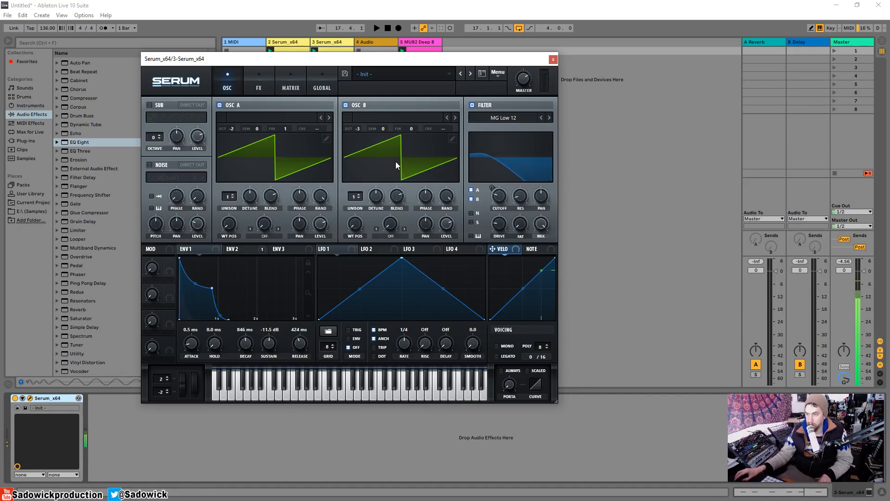
# Compare the note patterns in the two Serum clips and return to the duplicated track's devices.
pyautogui.click(553, 59)
pyautogui.doubleClick(289, 51)
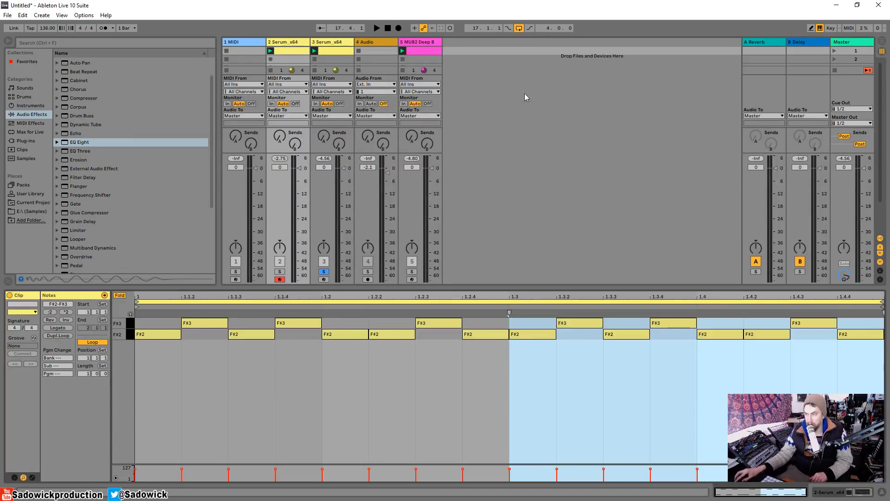
pyautogui.click(336, 51)
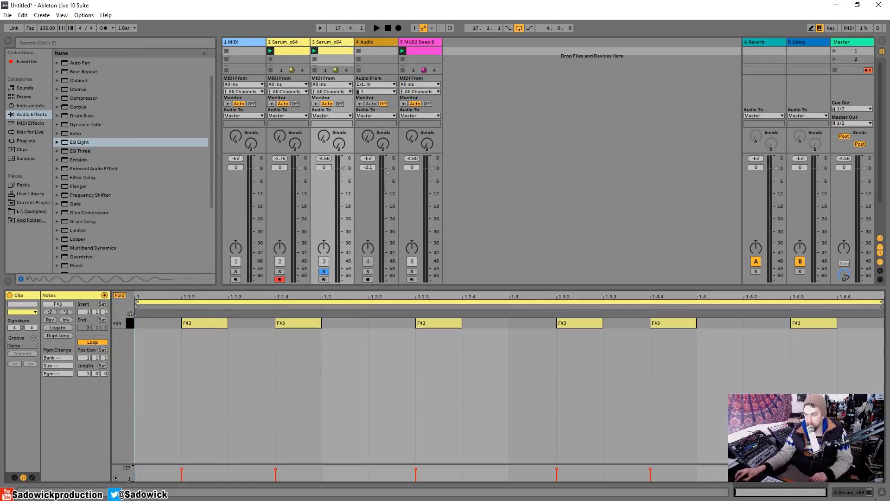
pyautogui.hotkey('shift', 'Tab')
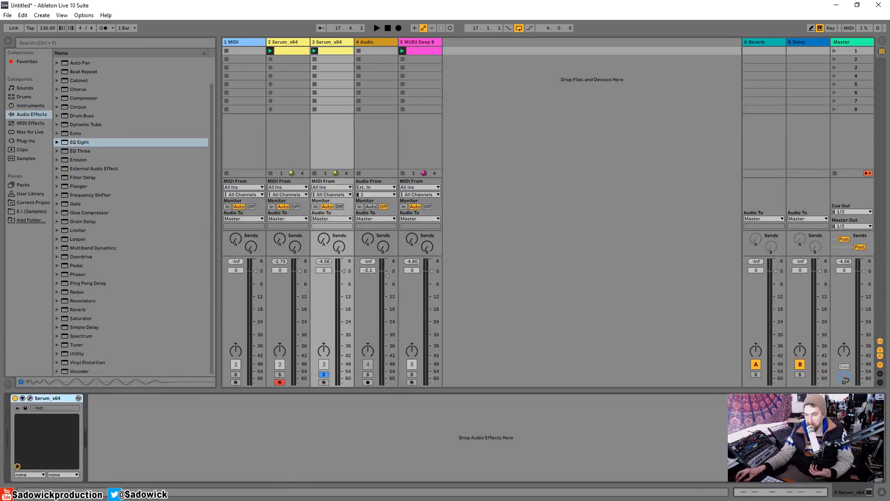
# Add EQ Eight after the duplicated track's Serum and boost band 1 by 5.58 dB at 52.7 Hz during playback.
pyautogui.click(30, 398)
pyautogui.press('space')
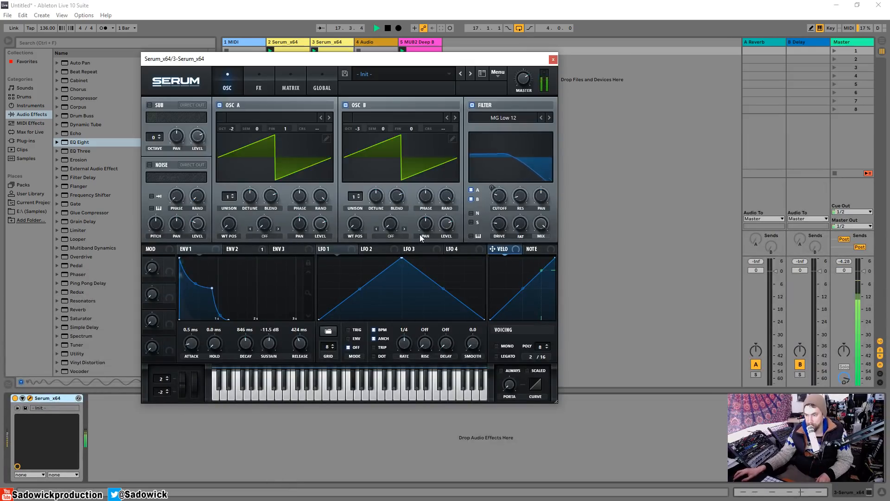
pyautogui.press('space')
pyautogui.moveTo(98, 143); pyautogui.dragTo(126, 432)
pyautogui.press('space')
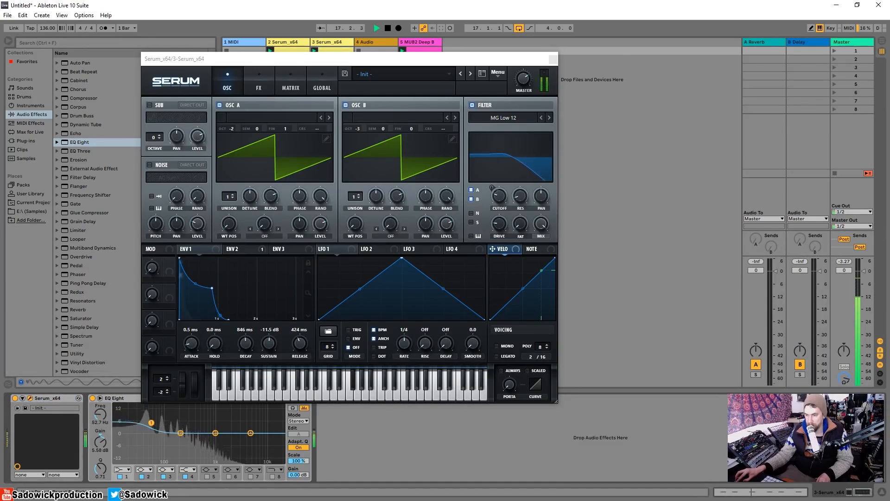
pyautogui.press('space')
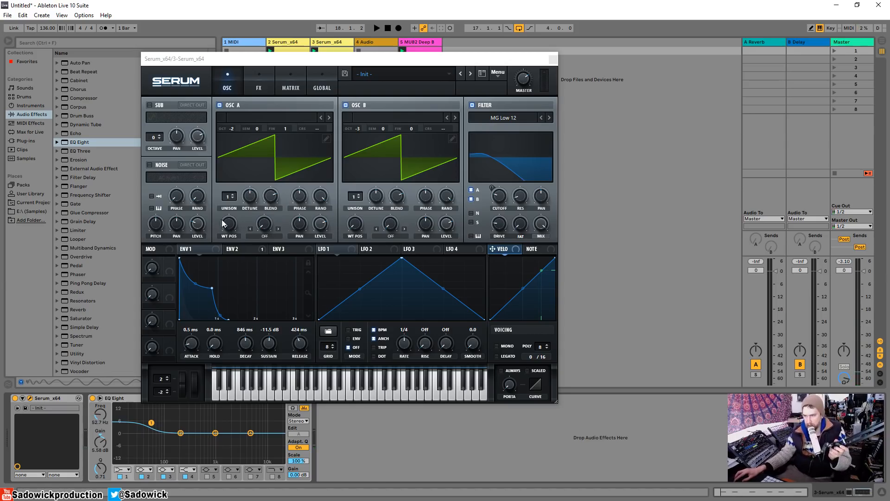
# Set Serum's Envelope 1 release to 193 ms, close the plug-in window and audition the loop.
pyautogui.click(197, 245)
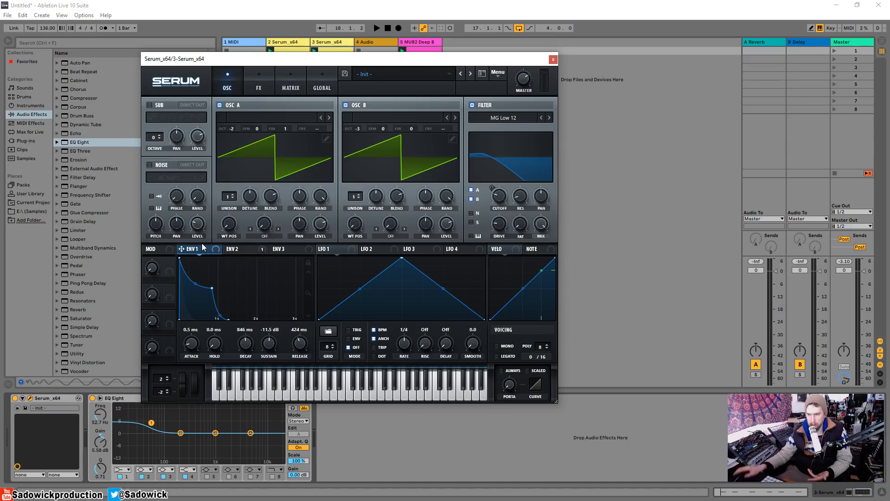
pyautogui.moveTo(292, 340); pyautogui.dragTo(303, 399)
pyautogui.press('space')
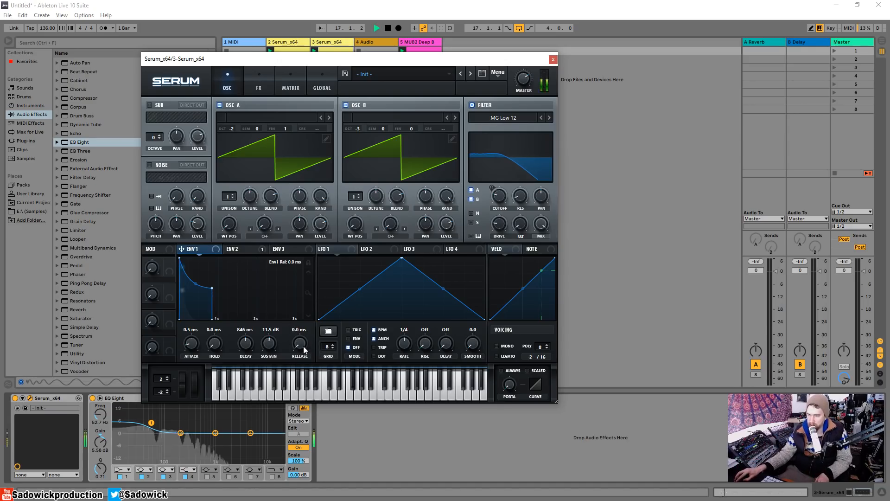
pyautogui.moveTo(302, 341); pyautogui.dragTo(303, 310)
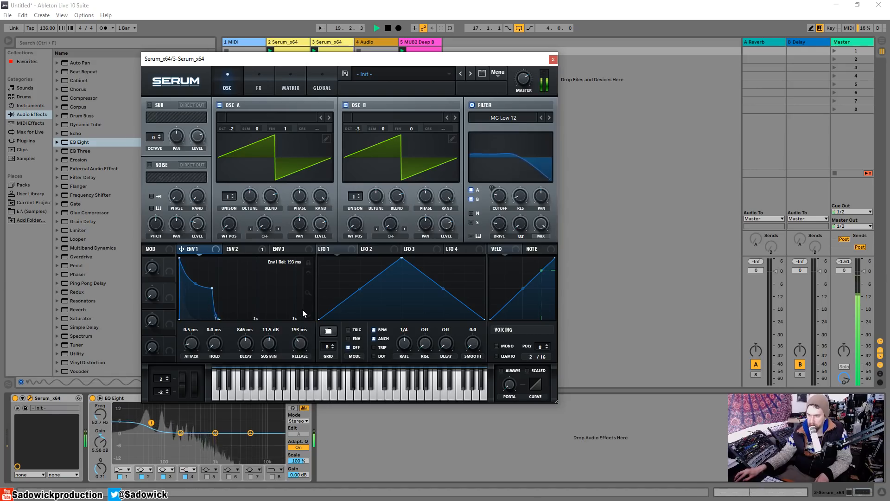
pyautogui.press('space')
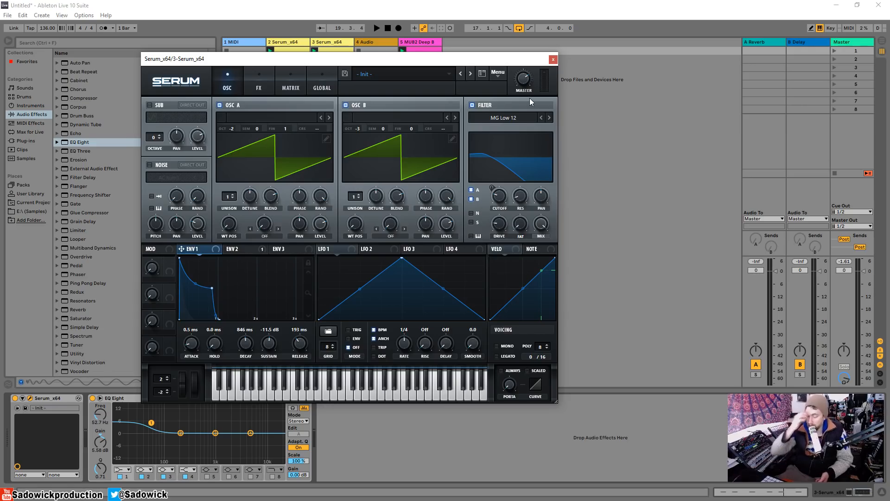
pyautogui.click(553, 59)
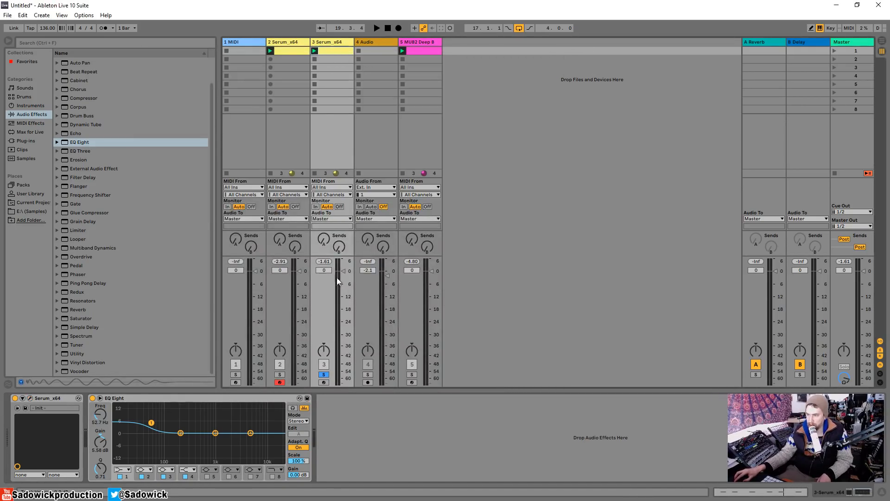
pyautogui.press('space')
pyautogui.press('space')
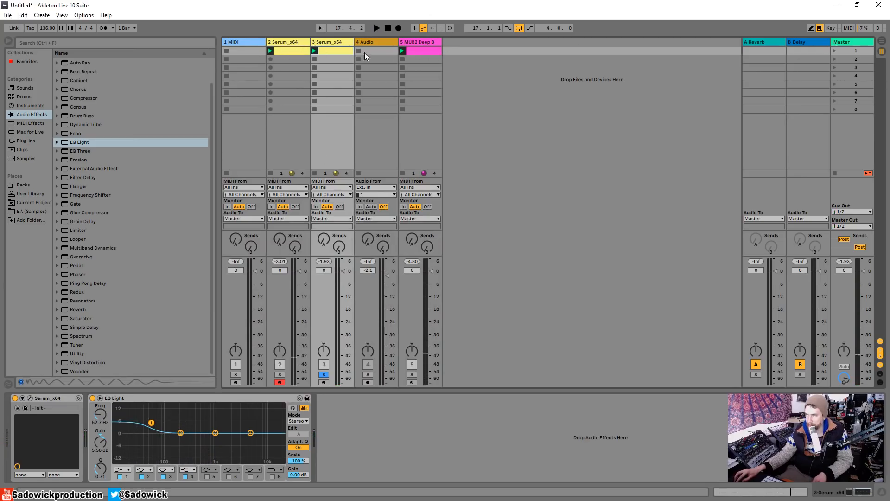
# Move the duplicated Serum clip and the kick clip to scene 2, and audition that scene with the track's solo off.
pyautogui.moveTo(344, 62); pyautogui.dragTo(345, 60)
pyautogui.moveTo(415, 51); pyautogui.dragTo(436, 62)
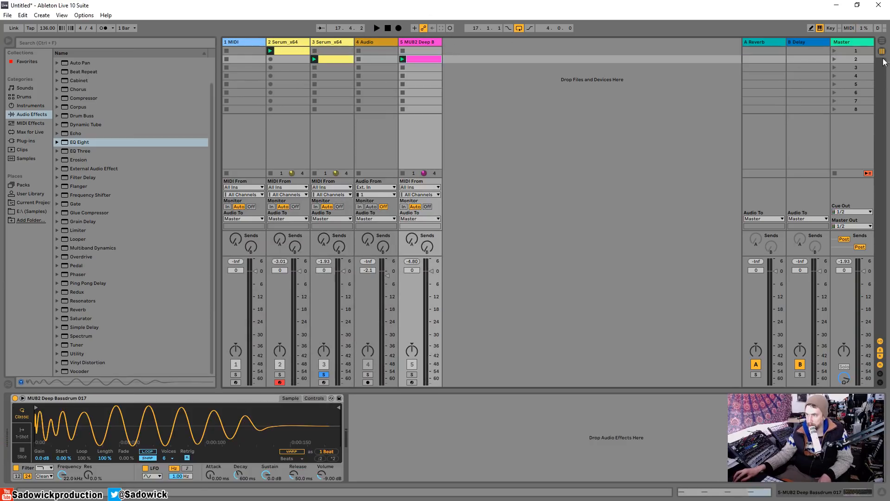
pyautogui.click(833, 59)
pyautogui.click(325, 374)
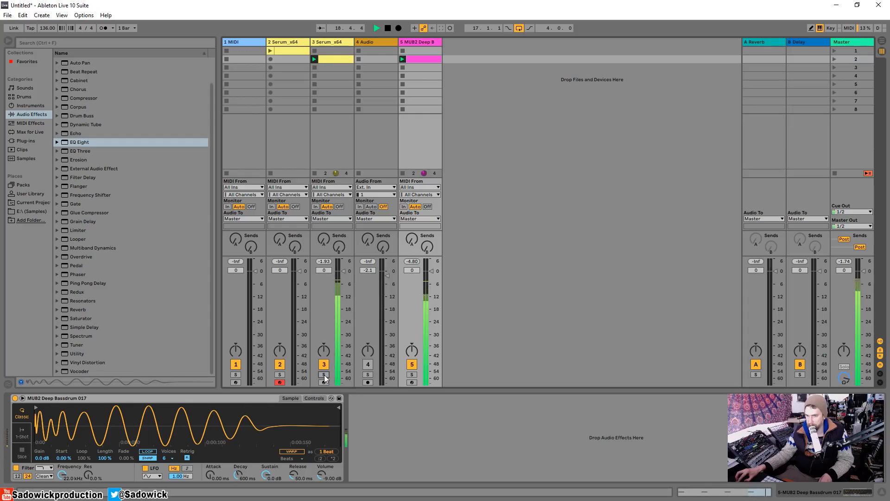
pyautogui.click(387, 29)
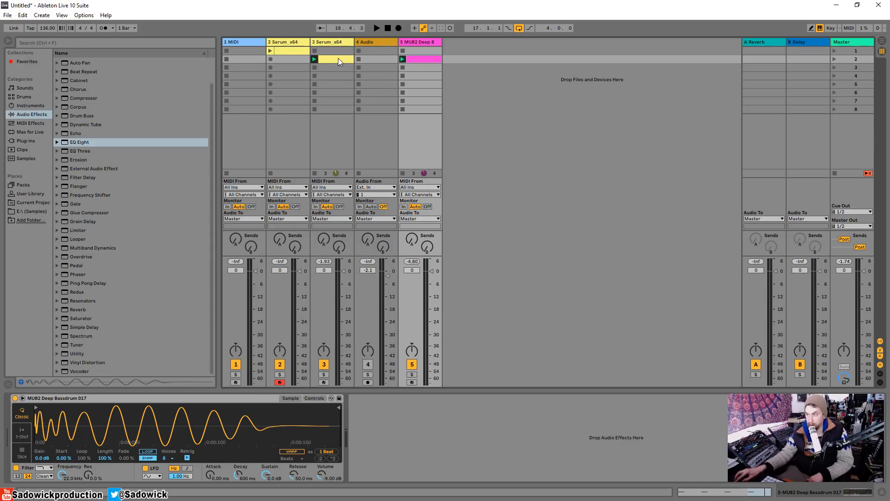
# Insert a new MIDI track after the second Serum track and copy its F#3 clip into the new track's scene 2 slot.
pyautogui.rightClick(333, 42)
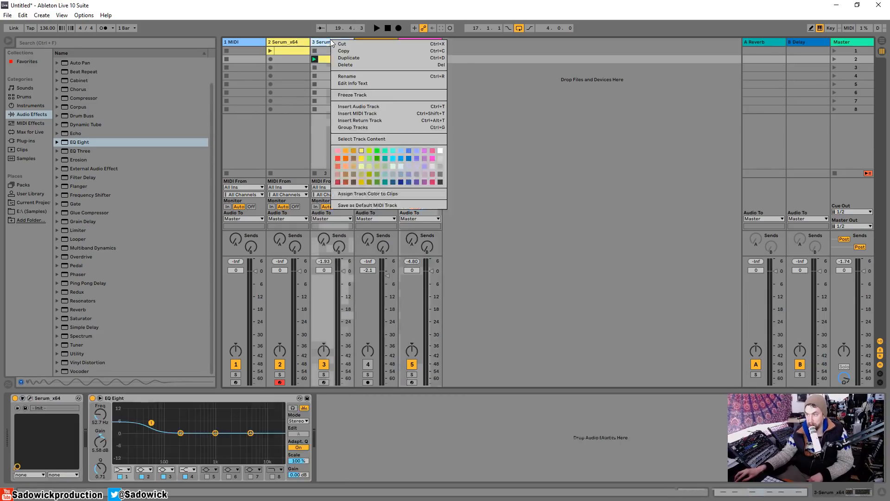
pyautogui.click(372, 114)
pyautogui.click(336, 57)
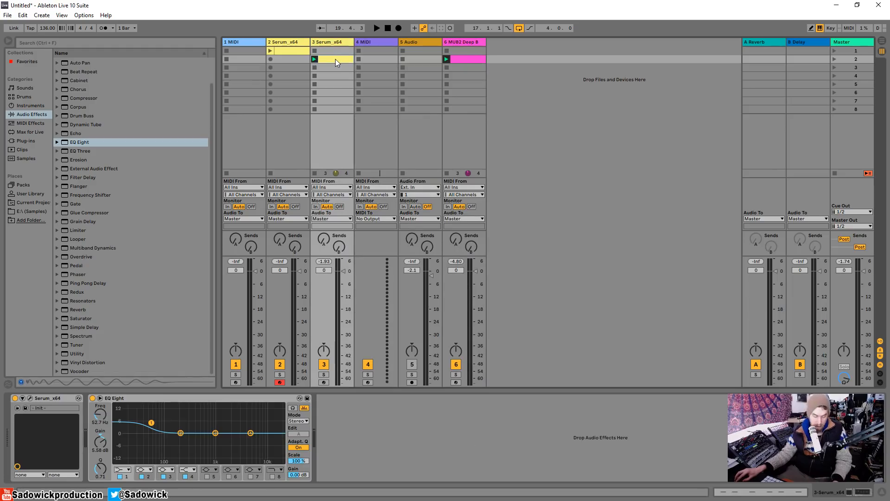
pyautogui.click(369, 60)
# Load the Serum plug-in onto the new MIDI track.
pyautogui.click(45, 142)
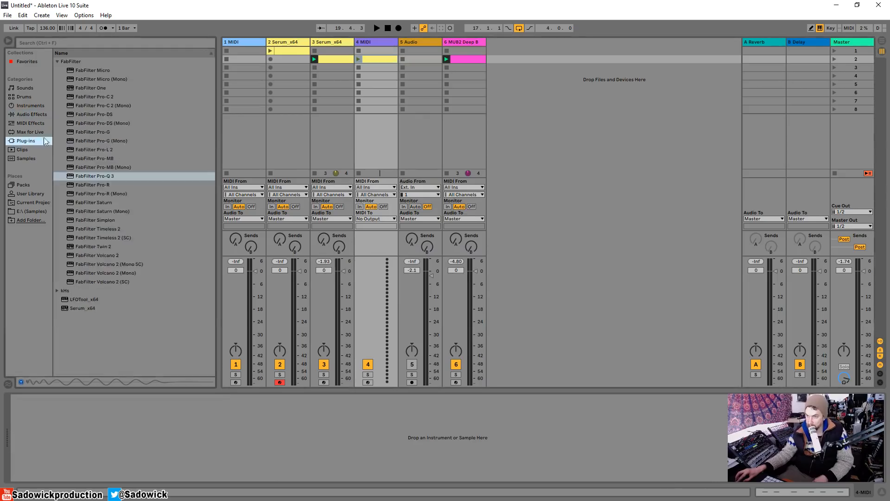
pyautogui.click(78, 309)
pyautogui.click(332, 44)
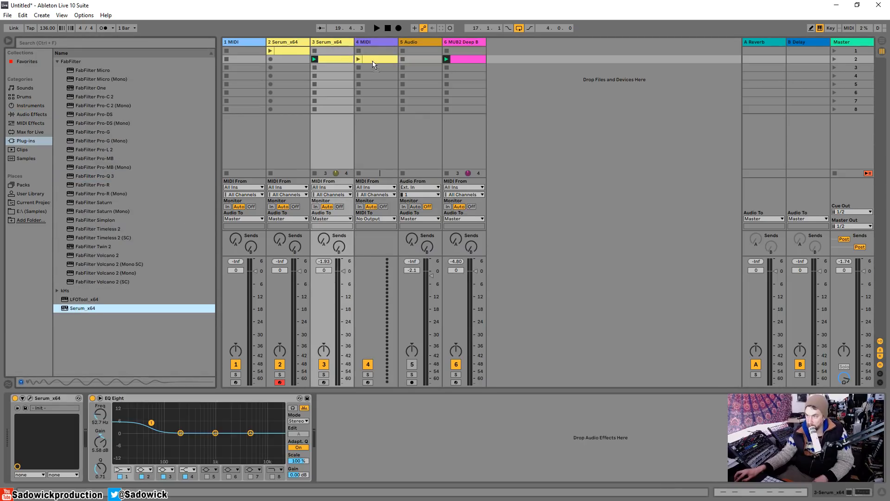
pyautogui.click(374, 43)
pyautogui.moveTo(374, 43); pyautogui.dragTo(373, 42)
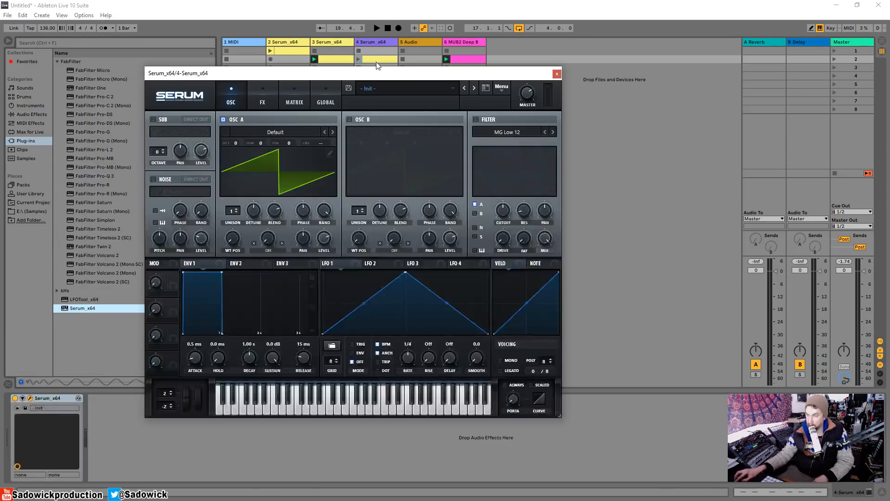
# Audition scene 2, close Serum, and transpose all notes of the fourth track's clip down an octave to F#2.
pyautogui.click(837, 60)
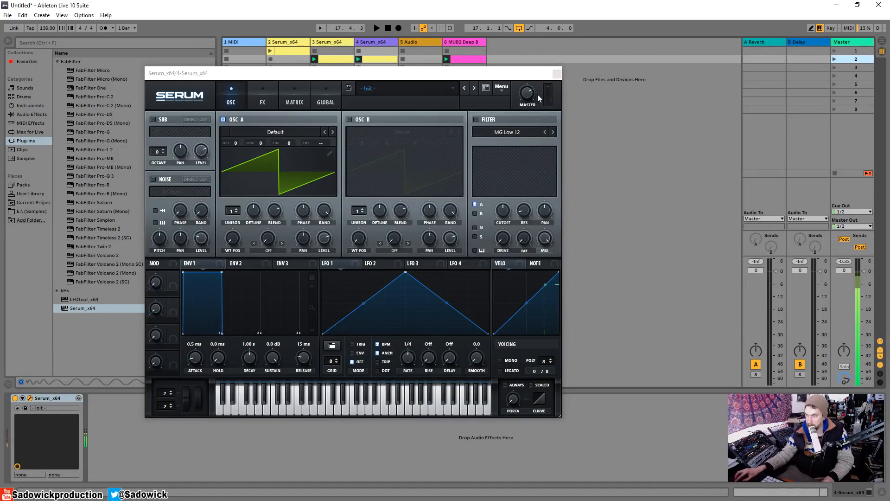
pyautogui.click(557, 73)
pyautogui.doubleClick(380, 59)
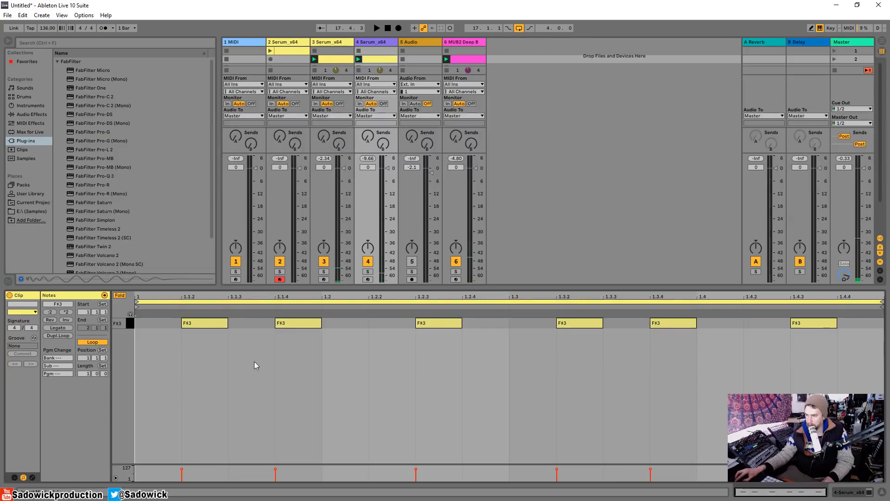
pyautogui.press('f')
pyautogui.moveTo(176, 351); pyautogui.dragTo(843, 306)
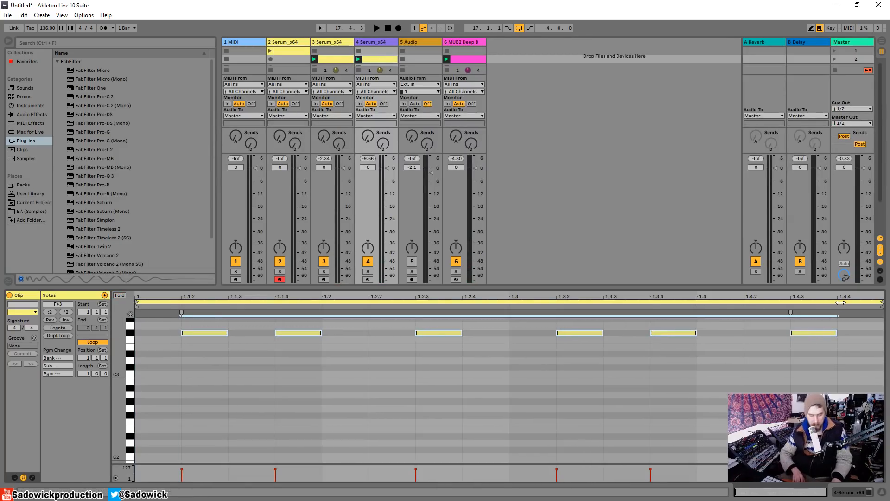
pyautogui.hotkey('shift', 'Down')
pyautogui.press('space')
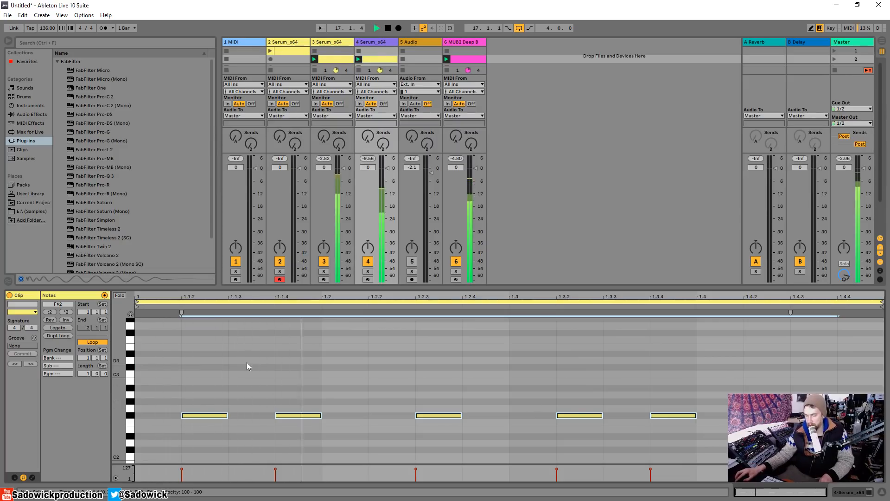
pyautogui.press('space')
# Shift the F#2 notes one sixteenth later so the first starts at 1.1.3, and delete all notes after it.
pyautogui.moveTo(209, 415); pyautogui.dragTo(248, 417)
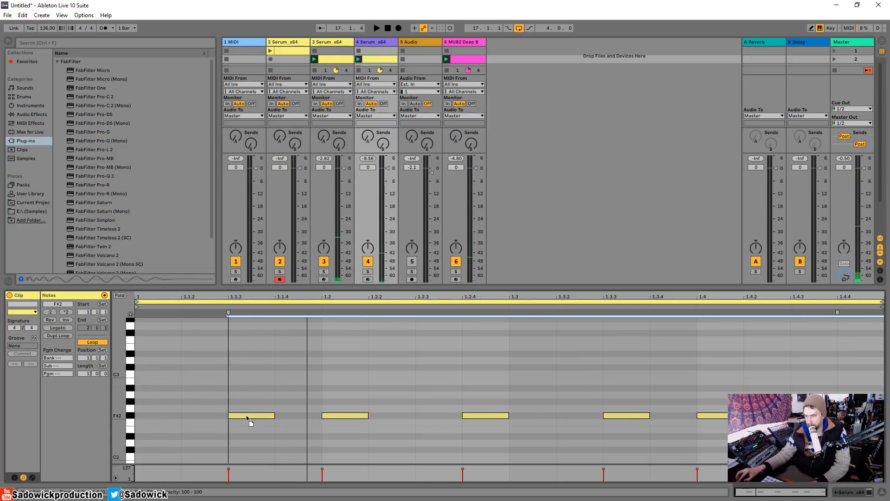
pyautogui.moveTo(281, 384); pyautogui.dragTo(742, 452)
pyautogui.press('Delete')
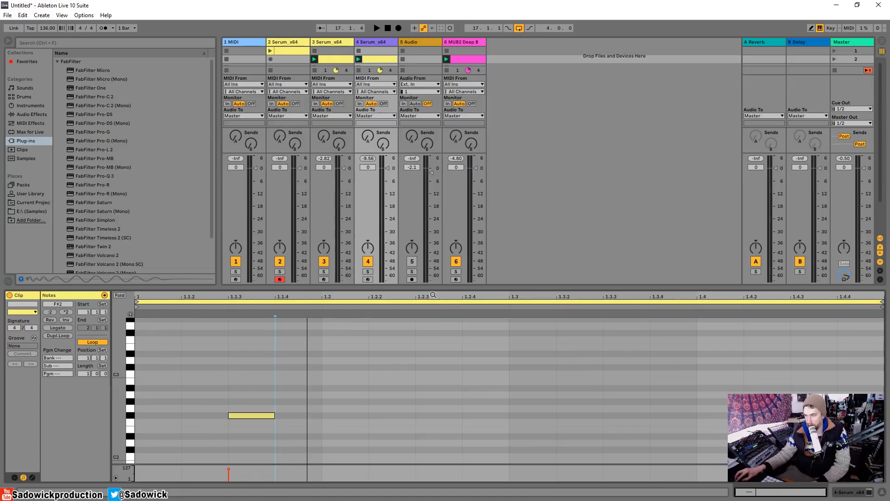
# Duplicate the first beat with its F#2 note across the remaining beats of the bar and audition the pattern.
pyautogui.moveTo(306, 396); pyautogui.dragTo(138, 429)
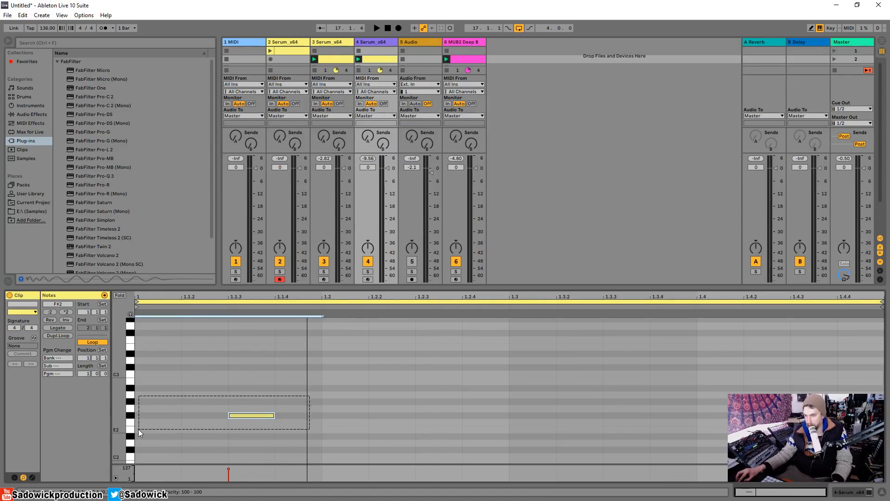
pyautogui.hotkey('ctrl', 'd')
pyautogui.hotkey('ctrl', 'd')
pyautogui.press('space')
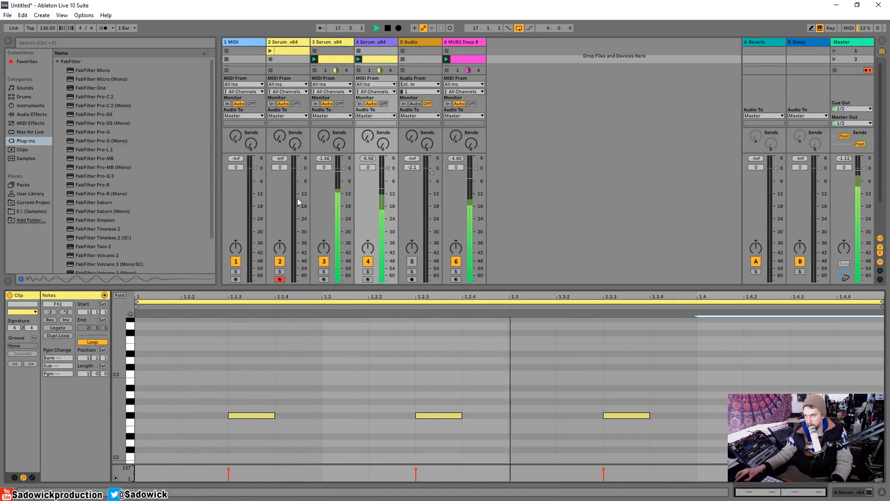
pyautogui.press('space')
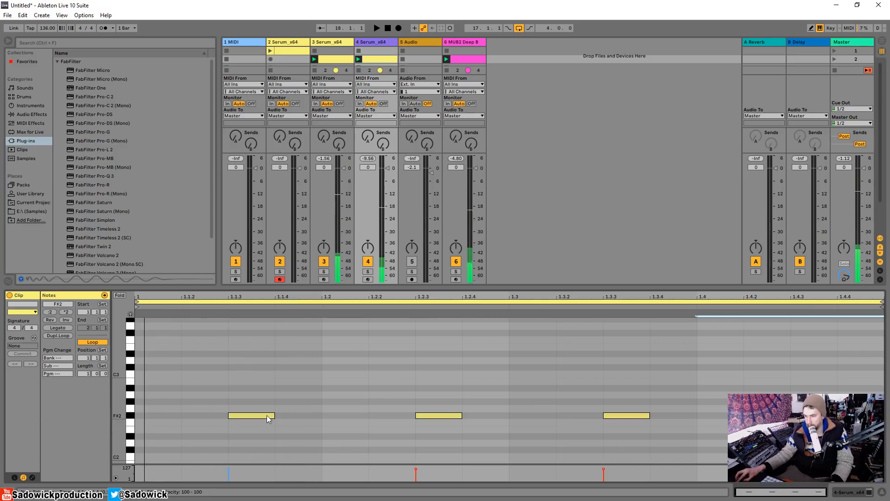
# Add an F#2 note at 1.1.4, audition it, and duplicate the first half of the bar onto the second half.
pyautogui.doubleClick(284, 415)
pyautogui.press('space')
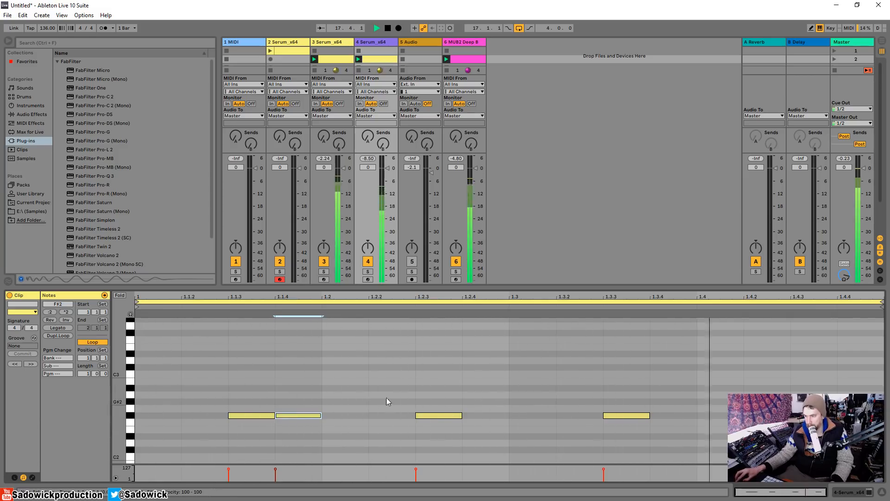
pyautogui.press('space')
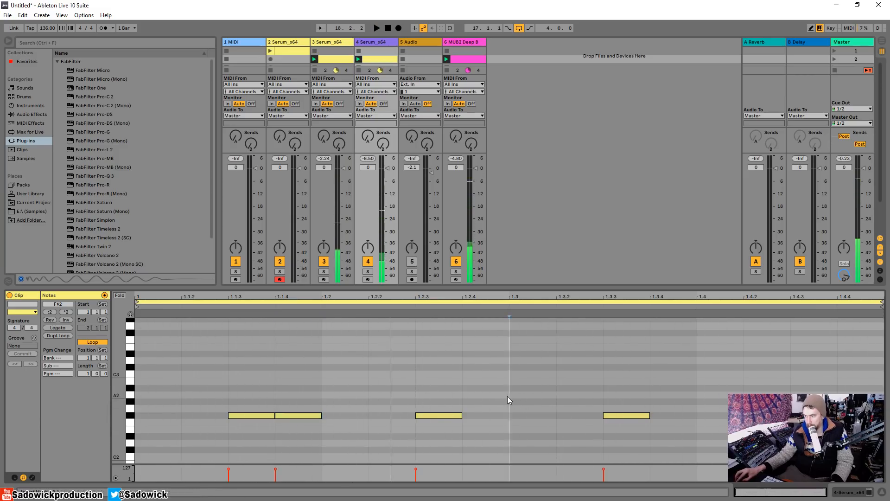
pyautogui.moveTo(508, 397); pyautogui.dragTo(136, 434)
pyautogui.hotkey('ctrl', 'd')
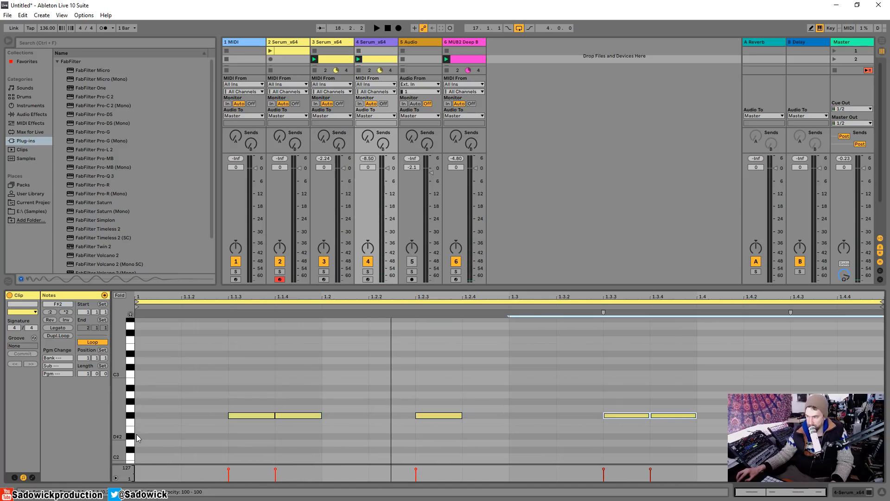
# Move the fourth track's Serum window aside, audition the third track in solo, and switch the solo to the fourth track.
pyautogui.hotkey('shift', 'Tab')
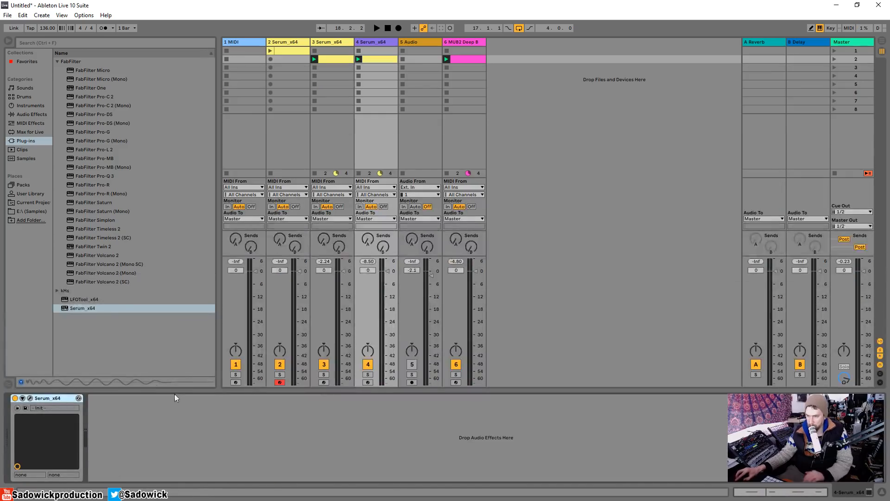
pyautogui.click(30, 397)
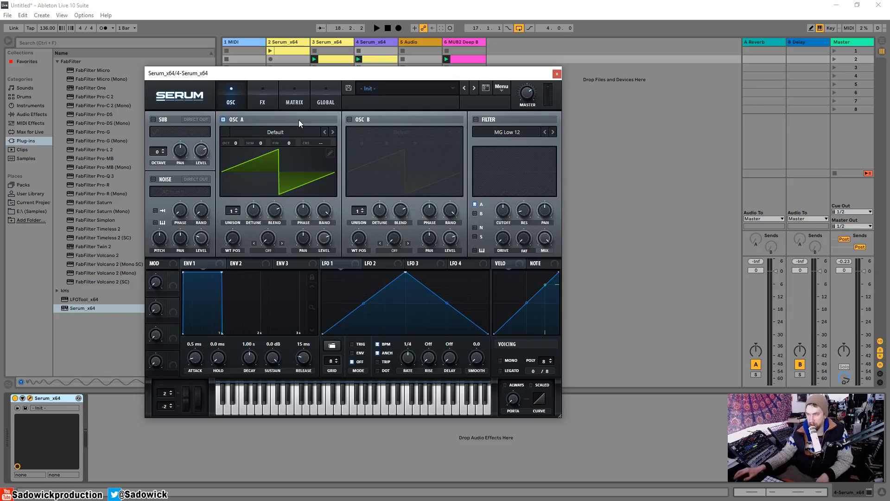
pyautogui.moveTo(408, 75); pyautogui.dragTo(663, 88)
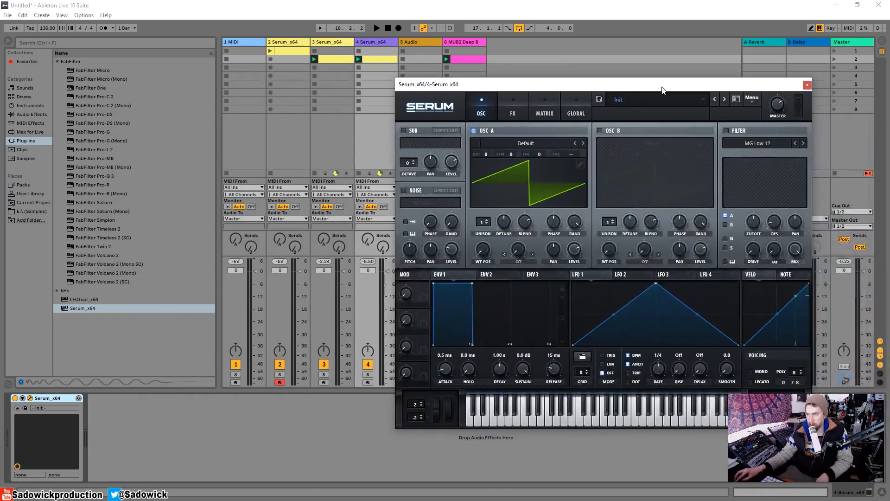
pyautogui.moveTo(465, 87); pyautogui.dragTo(538, 131)
pyautogui.click(333, 41)
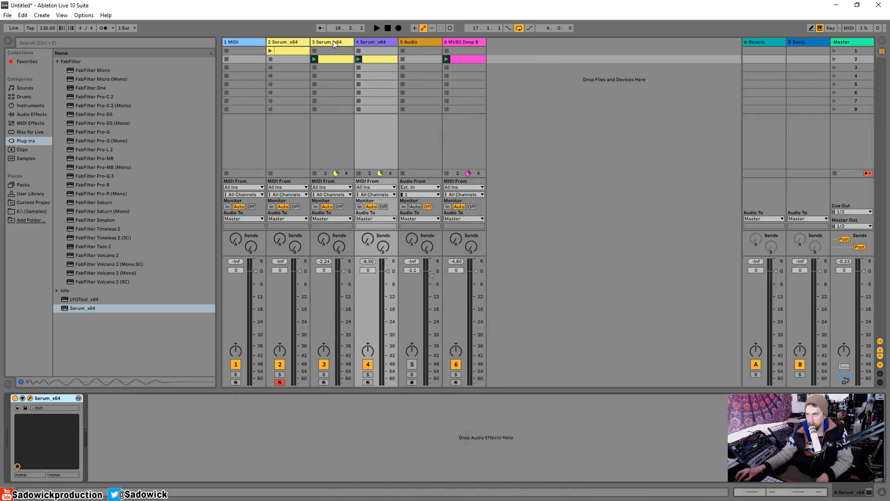
pyautogui.click(323, 375)
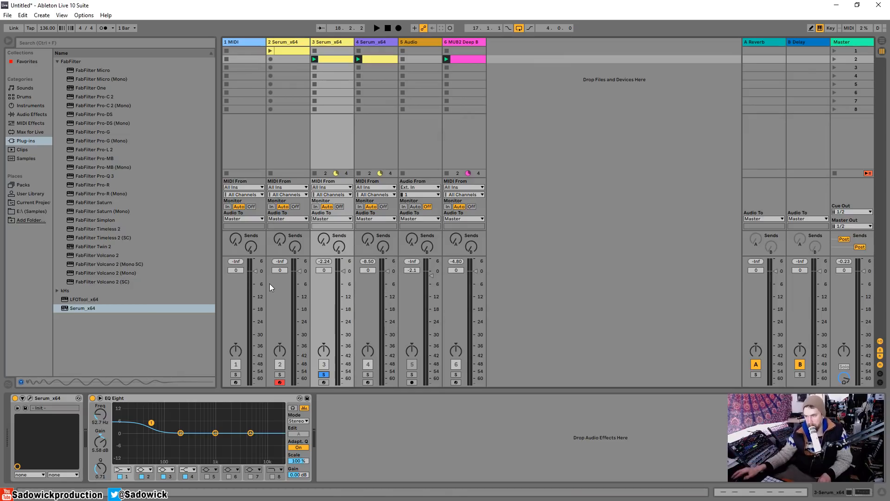
pyautogui.press('space')
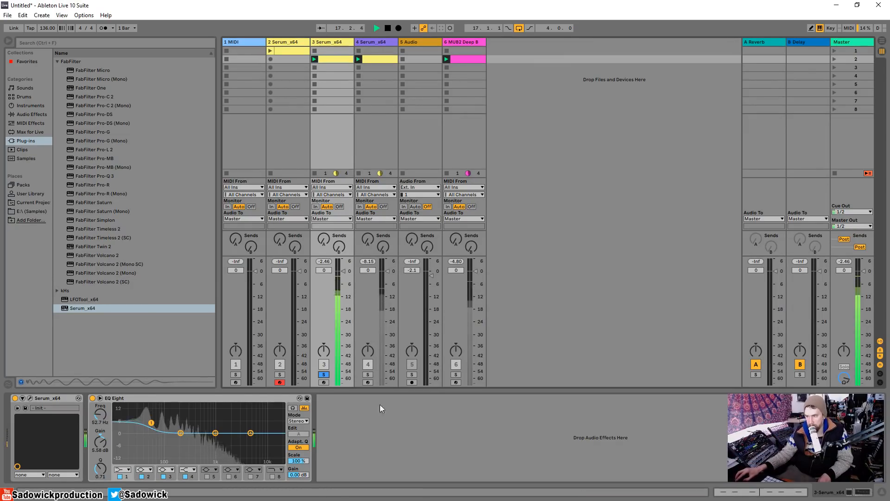
pyautogui.click(367, 374)
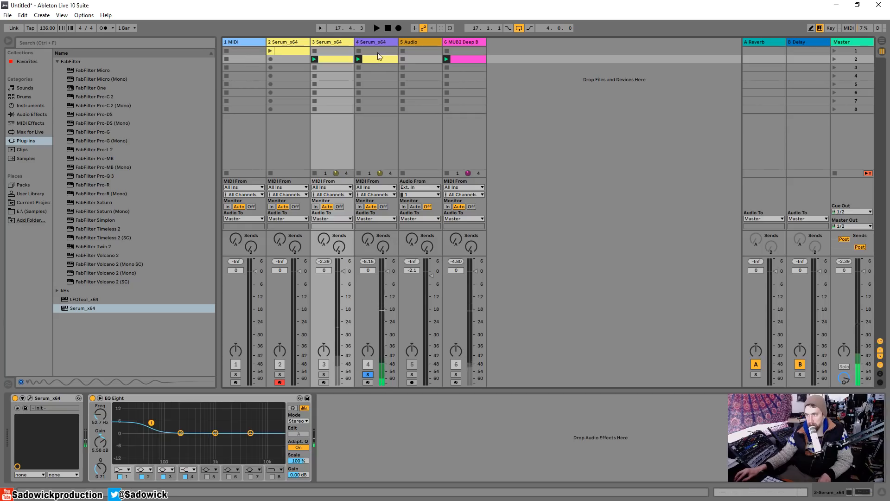
# Enable the MG Low 12 filter in the fourth track's Serum, adjust its cutoff, assign Envelope 2 to it and audition.
pyautogui.click(384, 43)
pyautogui.moveTo(728, 129); pyautogui.dragTo(449, 69)
pyautogui.click(524, 113)
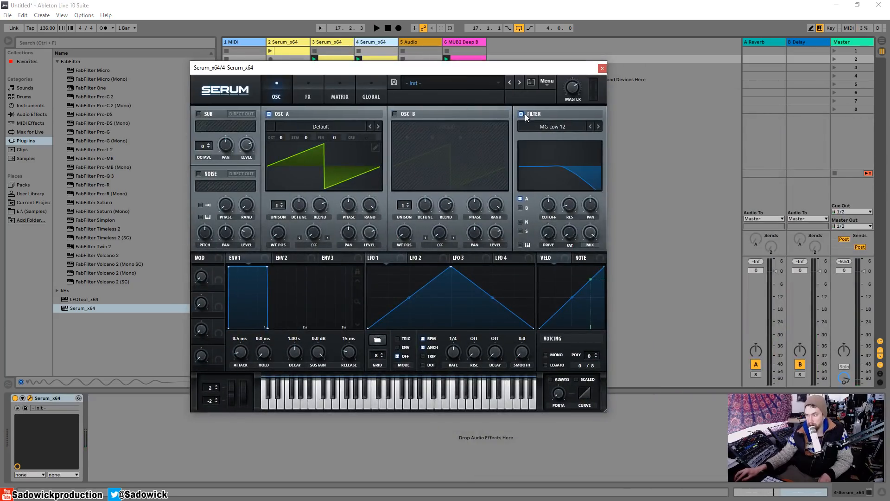
pyautogui.moveTo(551, 198); pyautogui.dragTo(549, 209)
pyautogui.click(293, 259)
pyautogui.moveTo(416, 231); pyautogui.dragTo(548, 205)
pyautogui.press('space')
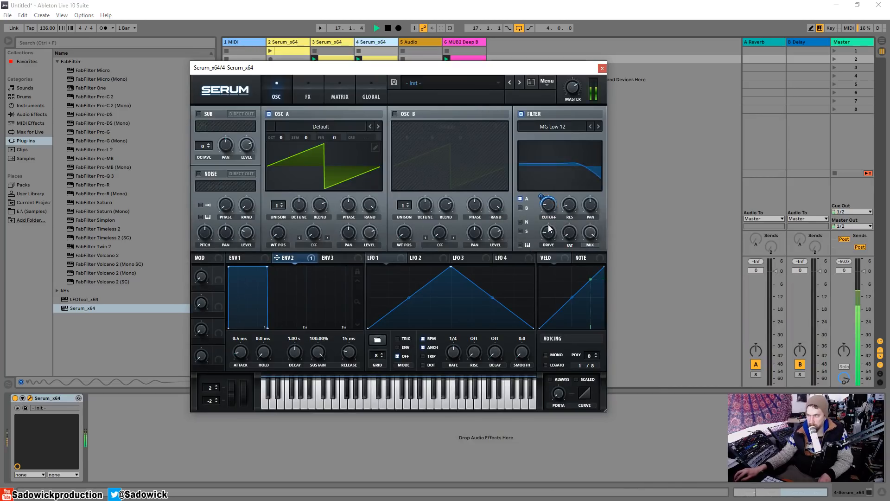
pyautogui.press('space')
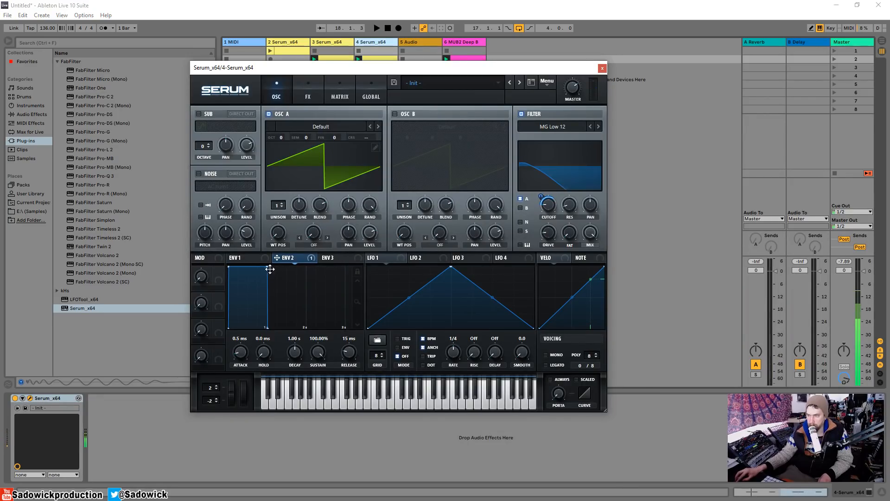
# Shape Envelope 2 with a 551 ms decay and 0% sustain, and audition the sound.
pyautogui.moveTo(267, 267); pyautogui.dragTo(251, 328)
pyautogui.press('space')
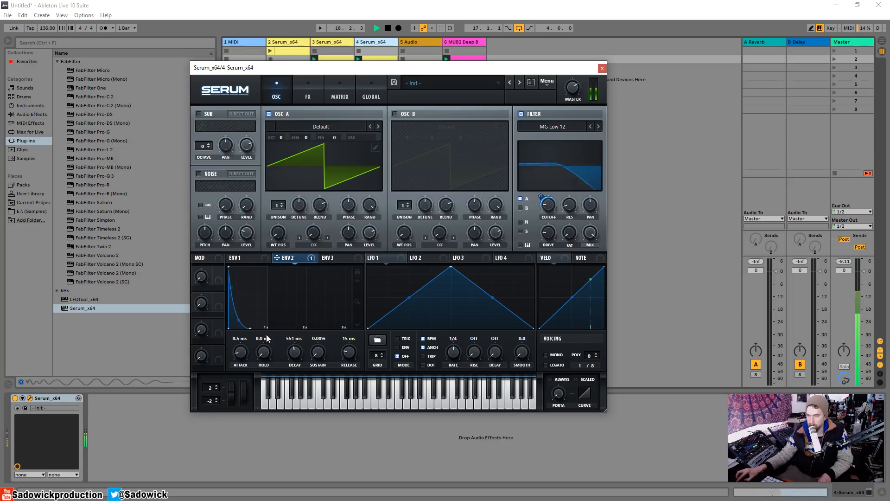
pyautogui.press('space')
# Set Oscillator A's octave to -1 and audition the bass.
pyautogui.moveTo(282, 137); pyautogui.dragTo(282, 145)
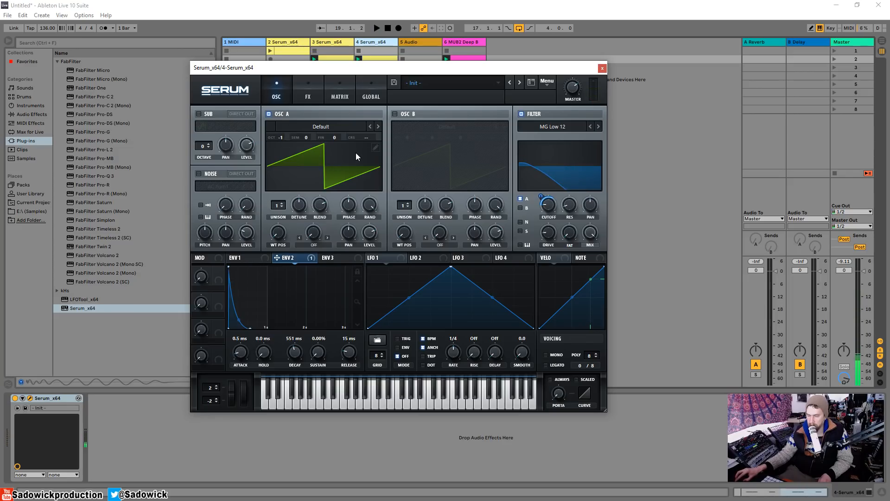
pyautogui.press('space')
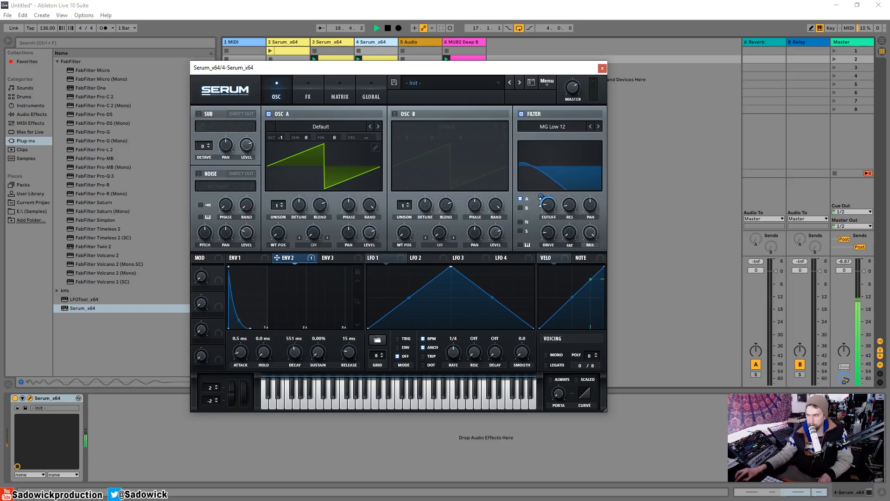
pyautogui.press('space')
# Enable Serum's Tube distortion effect and raise its drive to about 82% while auditioning.
pyautogui.click(313, 96)
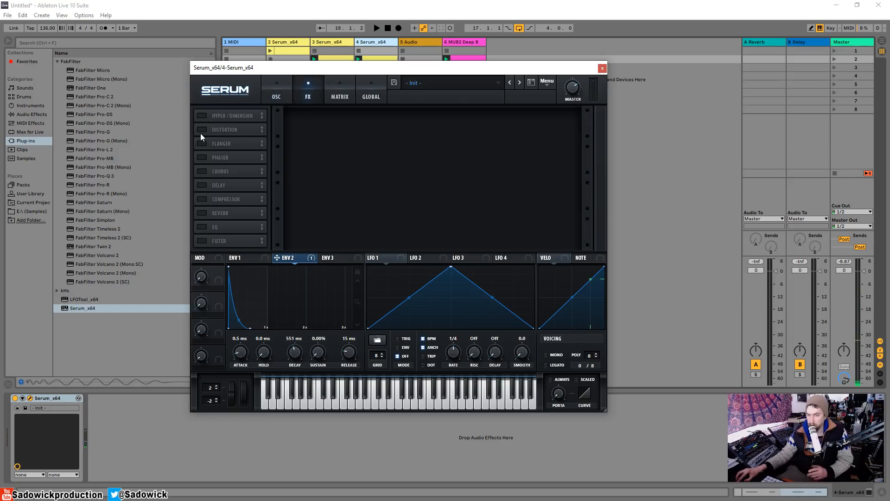
pyautogui.click(203, 130)
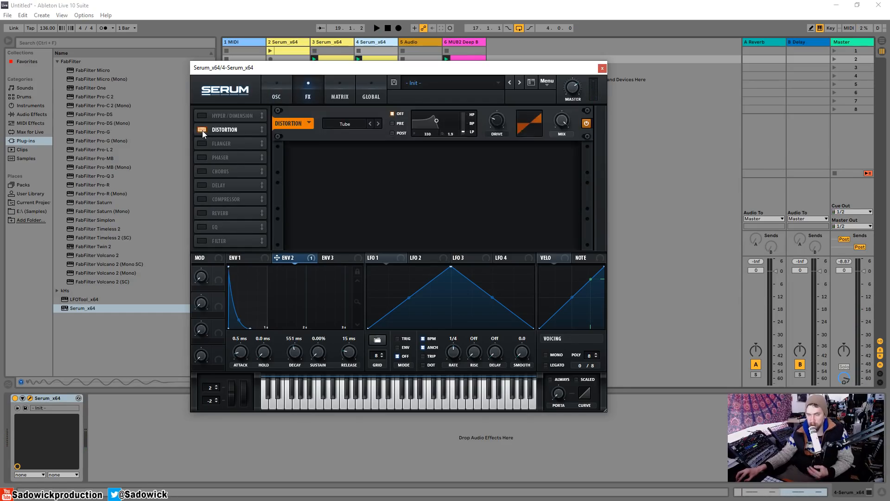
pyautogui.moveTo(499, 126); pyautogui.dragTo(511, 80)
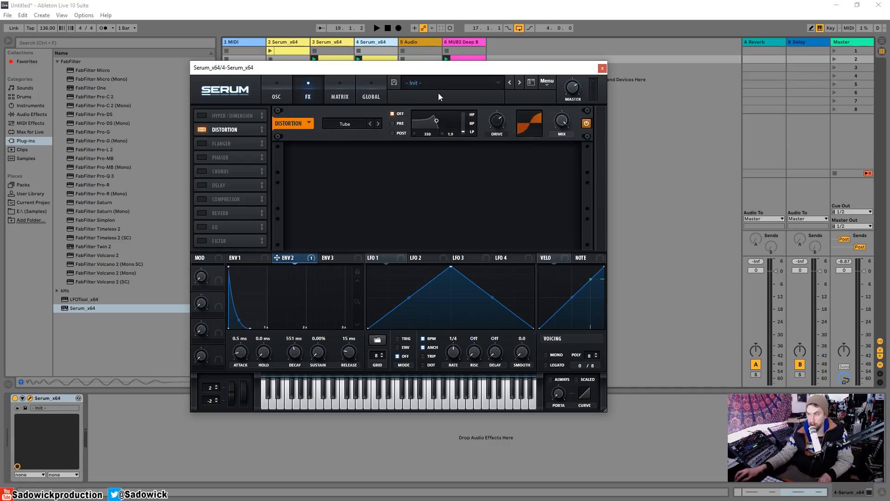
pyautogui.press('space')
pyautogui.moveTo(501, 124); pyautogui.dragTo(505, 107)
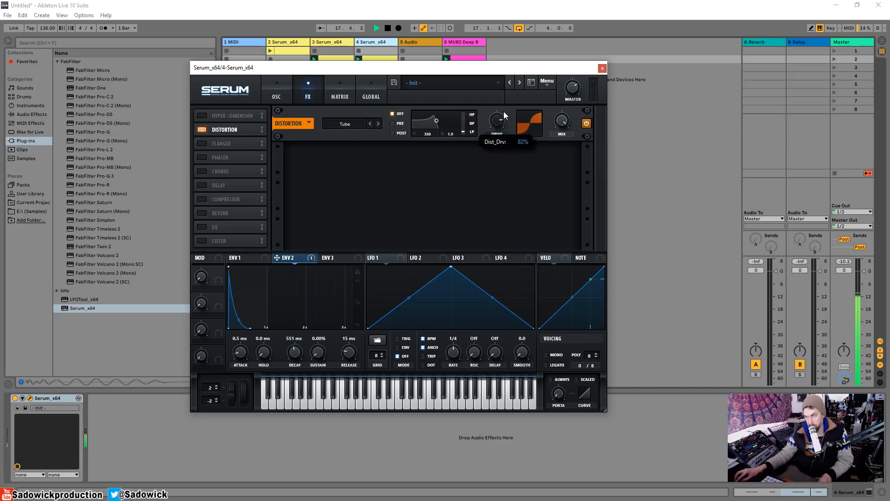
pyautogui.press('space')
# Enable Serum's Delay effect in ping-pong mode with the mix at about 44%, and audition it.
pyautogui.click(203, 185)
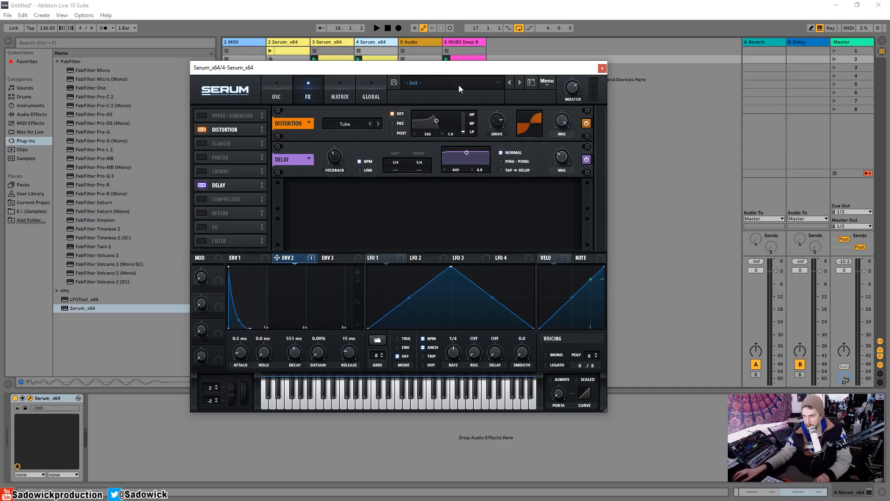
pyautogui.click(501, 162)
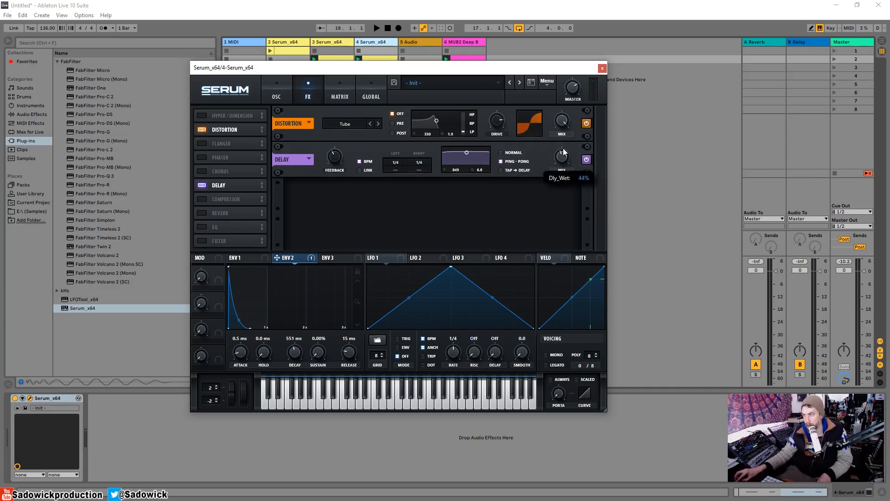
pyautogui.press('space')
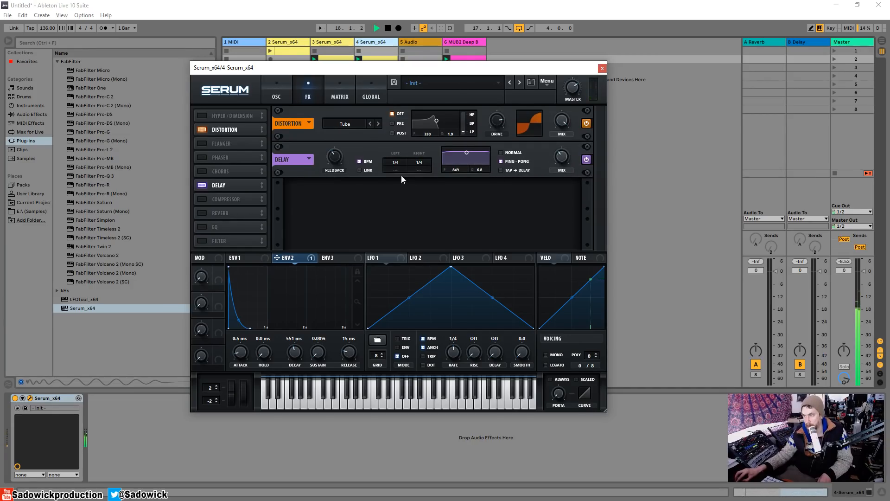
pyautogui.press('space')
# Set the delay's left time to 1/8, audition the result and close the Serum window.
pyautogui.moveTo(397, 163); pyautogui.dragTo(399, 171)
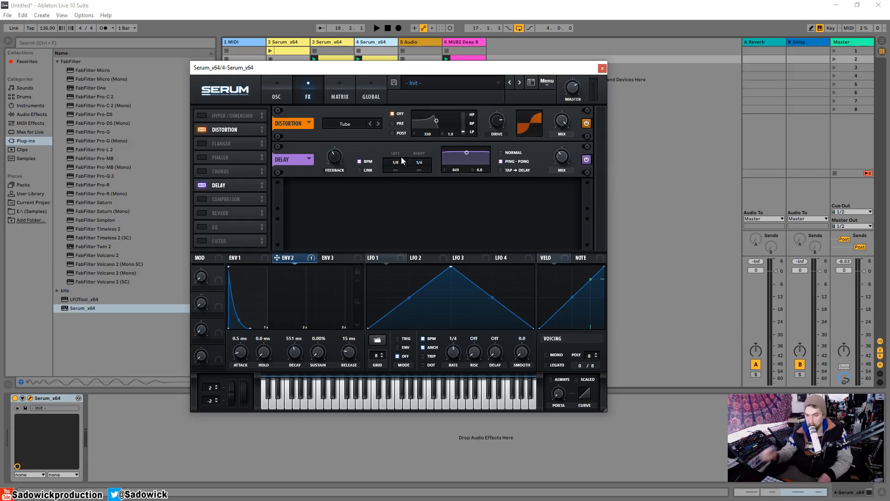
pyautogui.press('space')
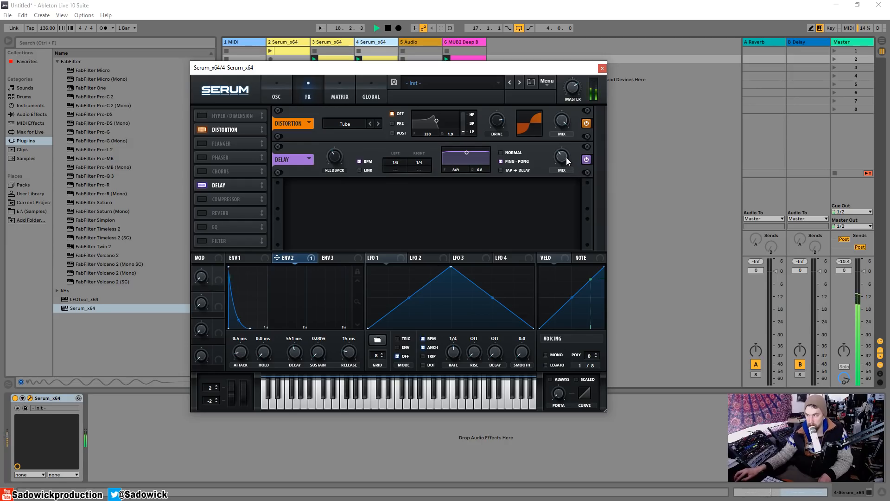
pyautogui.click(602, 68)
pyautogui.press('space')
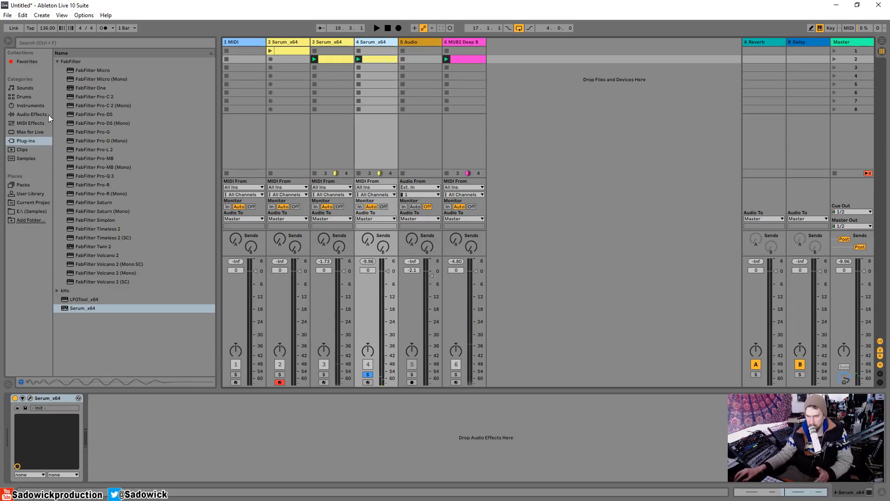
# Add EQ Eight after Serum on track 4, set band 1 to a low cut at about 194 Hz, and audition it.
pyautogui.click(35, 111)
pyautogui.moveTo(88, 142); pyautogui.dragTo(174, 450)
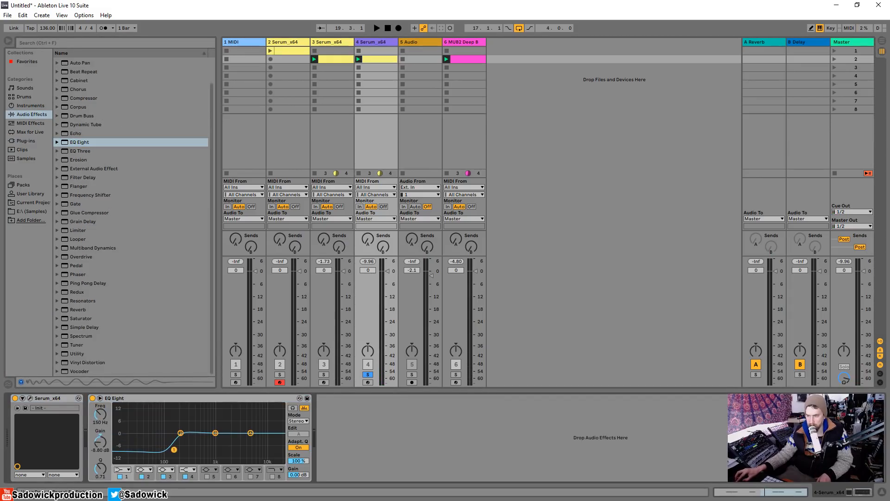
pyautogui.click(123, 469)
pyautogui.click(123, 415)
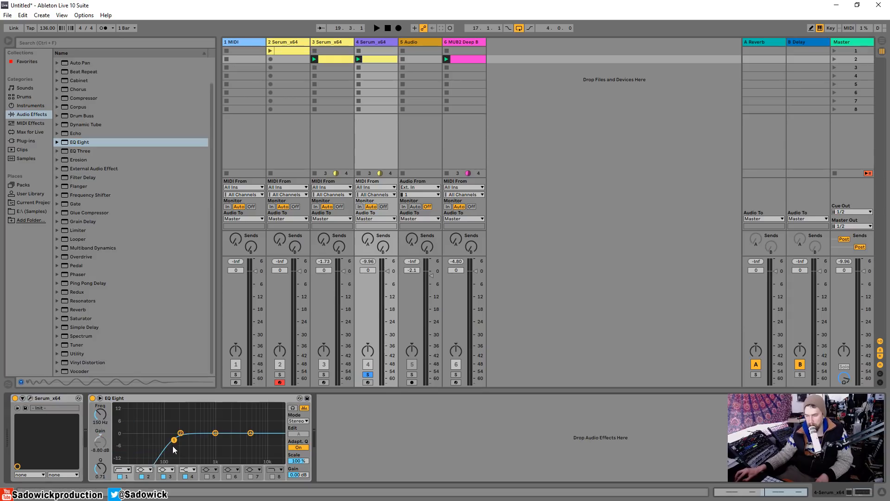
pyautogui.moveTo(174, 440); pyautogui.dragTo(181, 436)
pyautogui.press('space')
pyautogui.press('space')
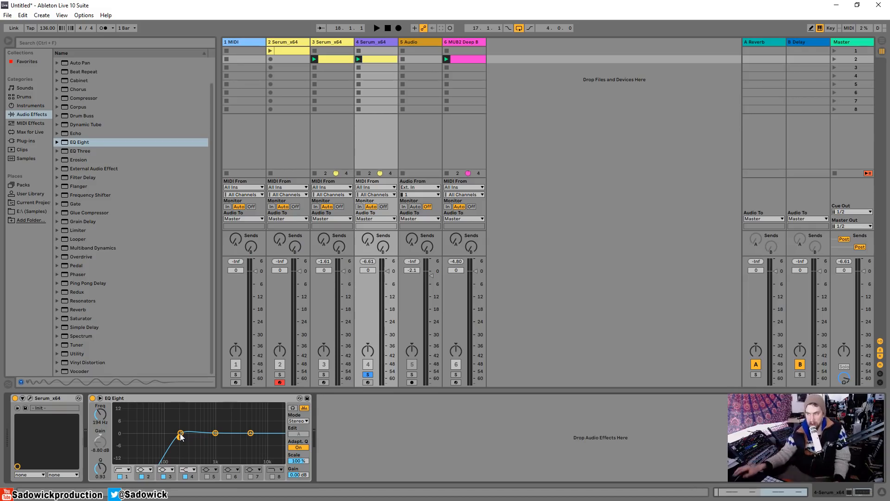
# Audition tracks 3 and 4 soloed together, and clear the solos to hear them with the drums.
pyautogui.click(324, 375)
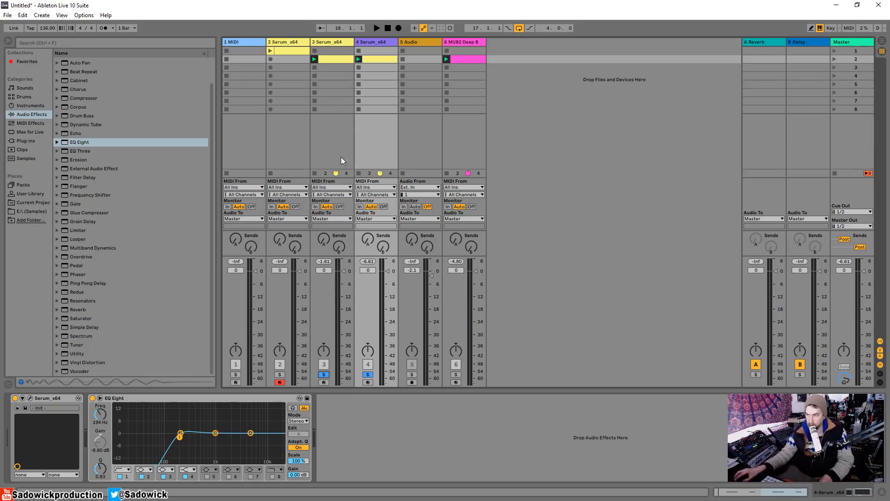
pyautogui.press('space')
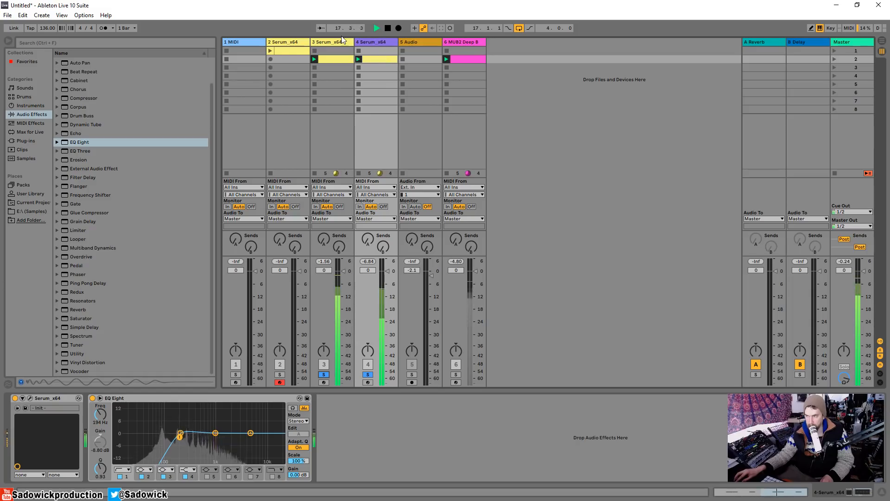
pyautogui.click(368, 376)
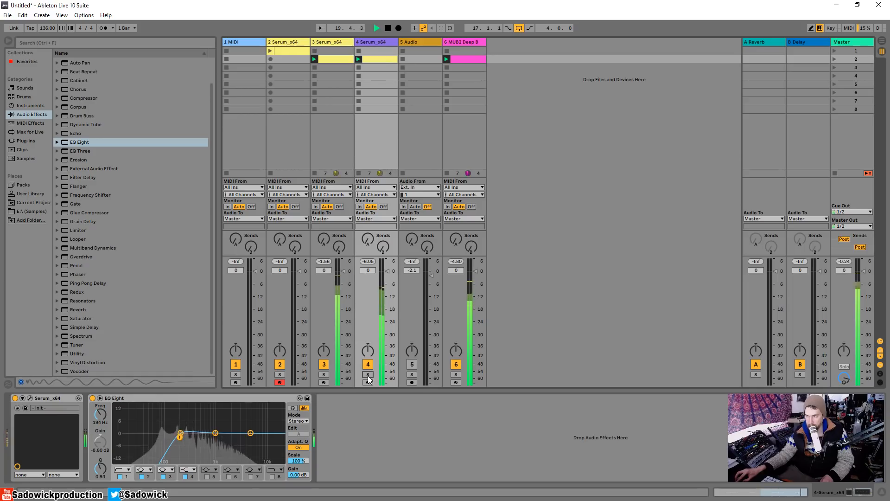
pyautogui.press('space')
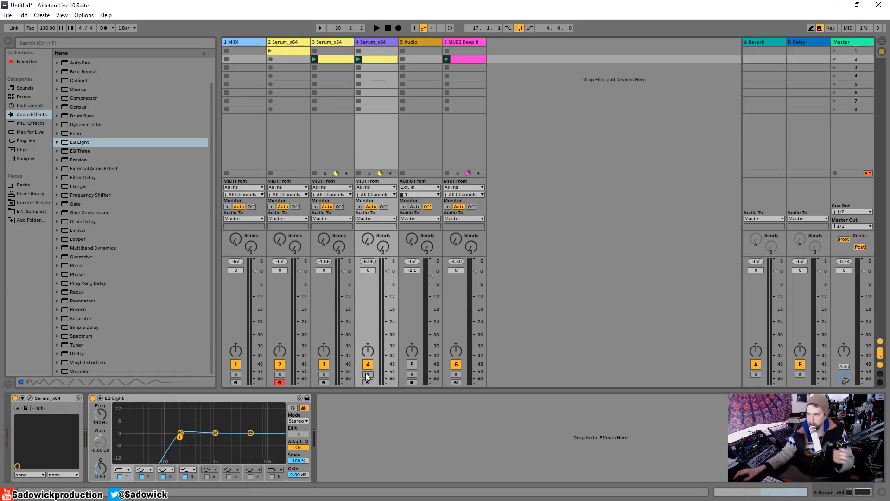
# During playback, dip band 3 of track 4's EQ Eight by about 3 dB near 1.1 kHz.
pyautogui.click(337, 40)
pyautogui.click(363, 41)
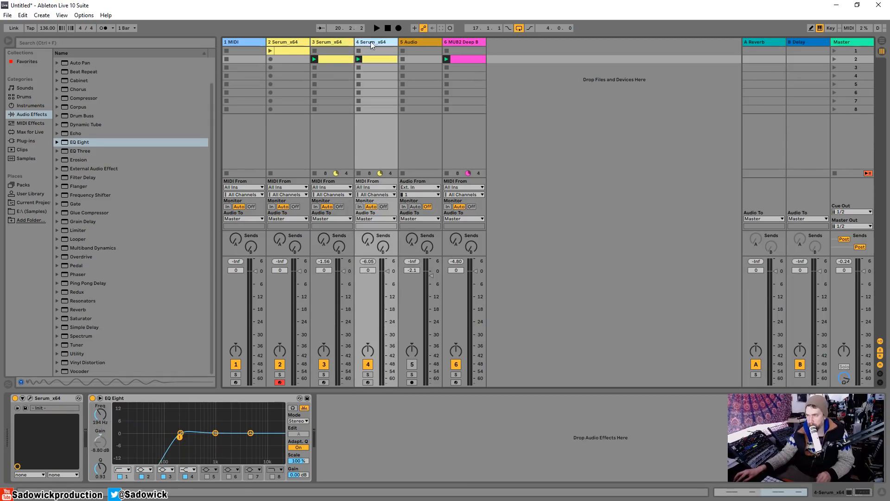
pyautogui.press('space')
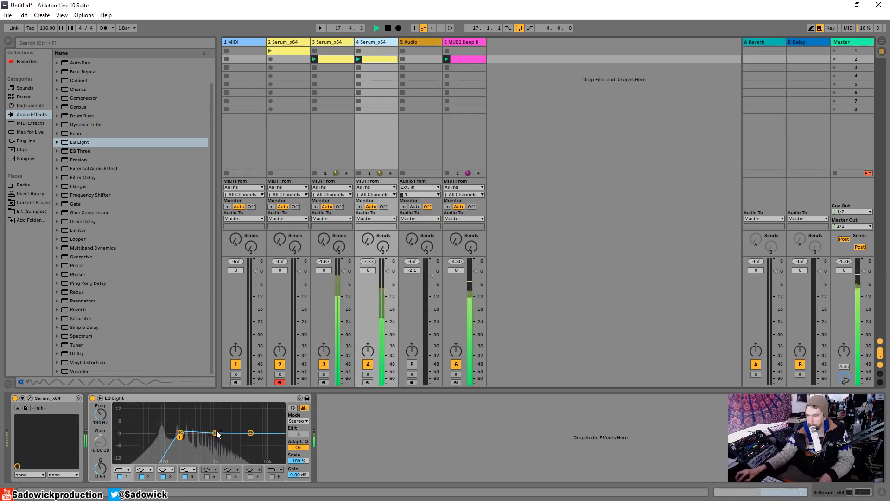
pyautogui.moveTo(216, 433); pyautogui.dragTo(218, 439)
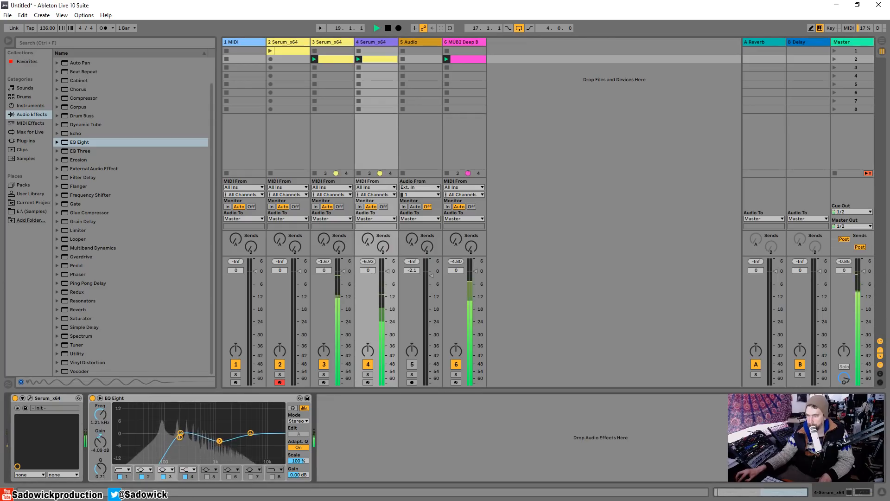
# Cut track 3's EQ Eight band 3 by about 3.8 dB at 344 Hz and lower track 4's volume to -2.4 dB during playback.
pyautogui.click(343, 50)
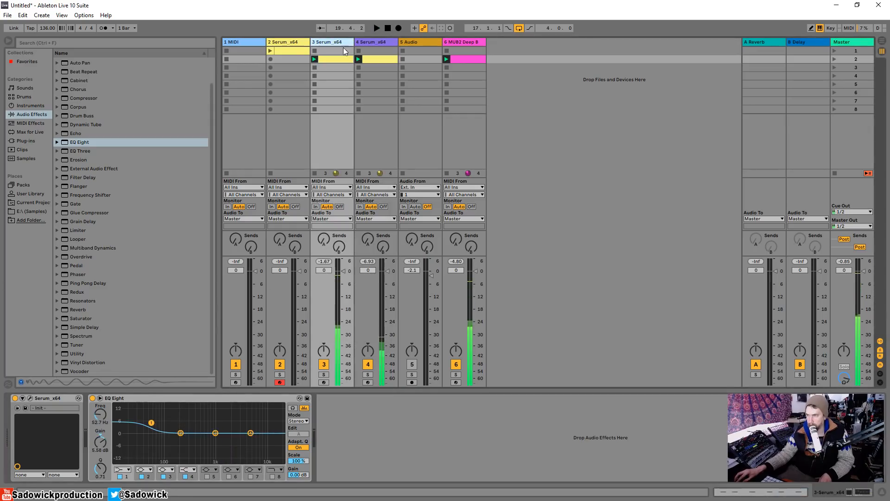
pyautogui.press('space')
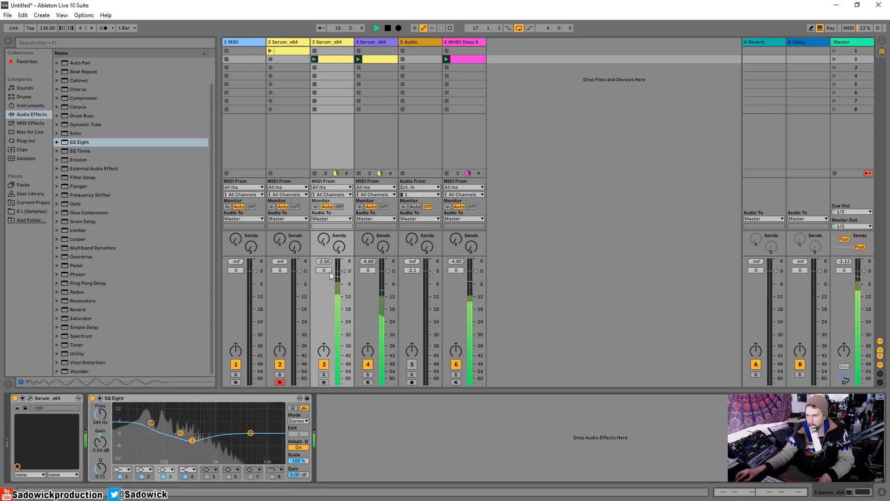
pyautogui.moveTo(385, 271); pyautogui.dragTo(387, 272)
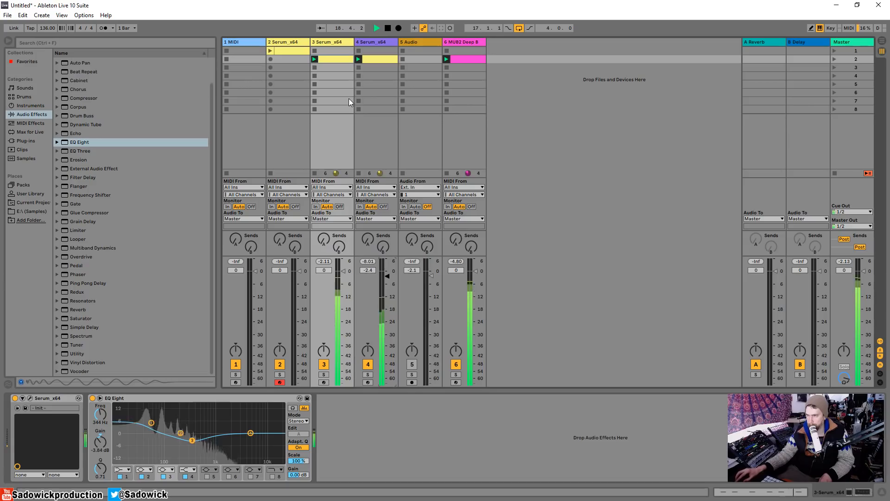
pyautogui.press('space')
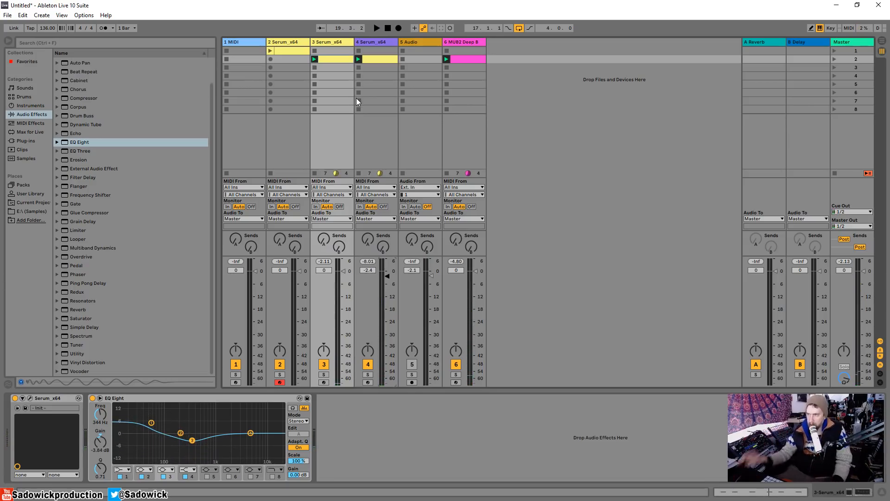
# Insert a new MIDI track after track 4 and load Serum_x64 onto it.
pyautogui.rightClick(373, 43)
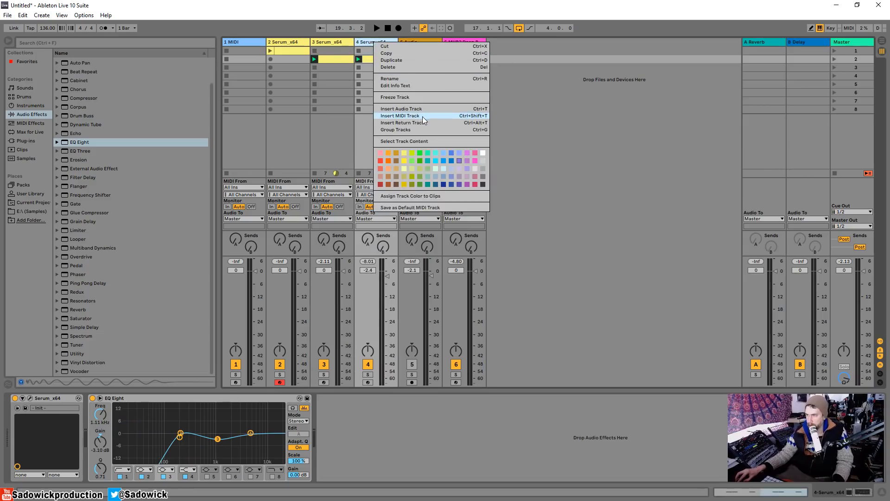
pyautogui.click(422, 116)
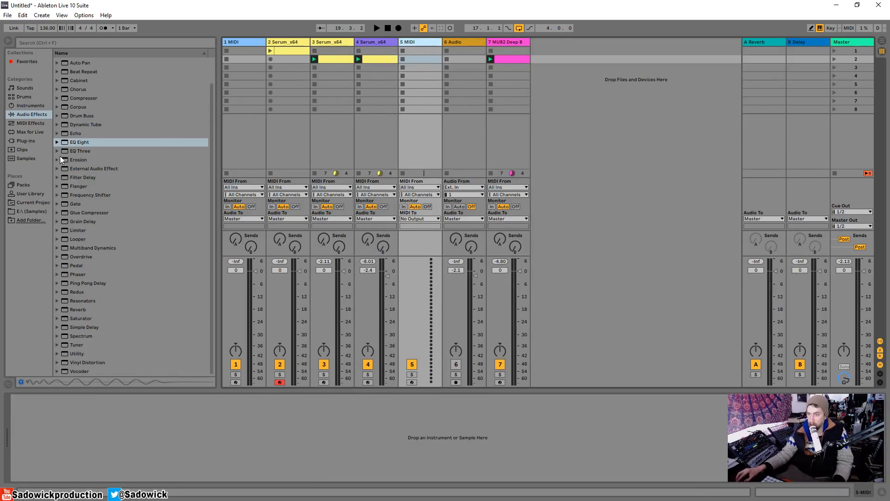
pyautogui.click(26, 141)
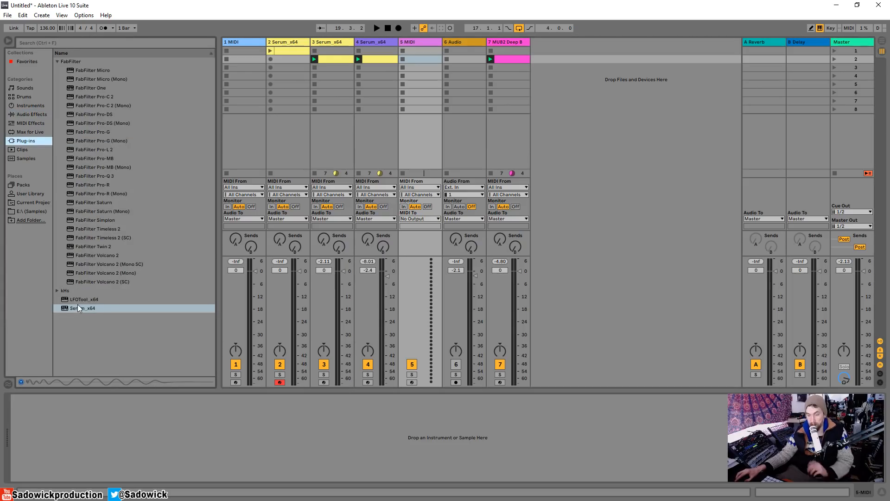
pyautogui.moveTo(77, 309); pyautogui.dragTo(418, 42)
# Check the notes in track 4's clip, close the Serum window and create an empty MIDI clip in track 5's second slot.
pyautogui.click(379, 59)
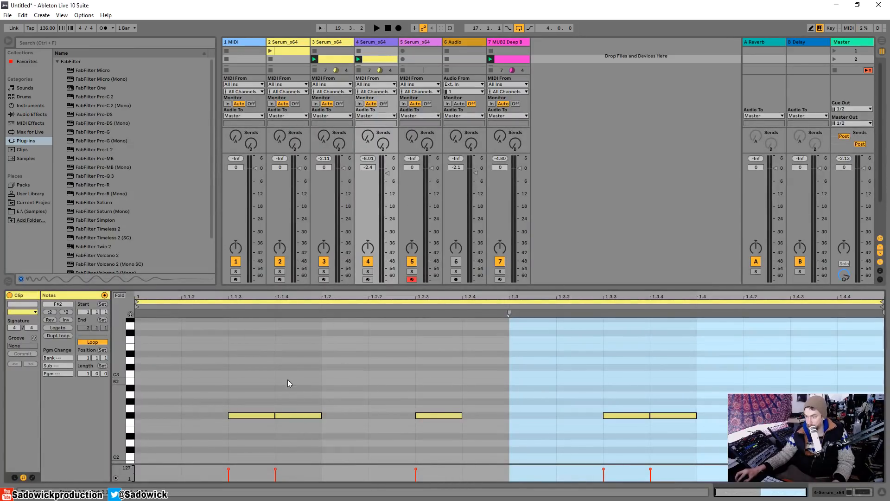
pyautogui.click(383, 57)
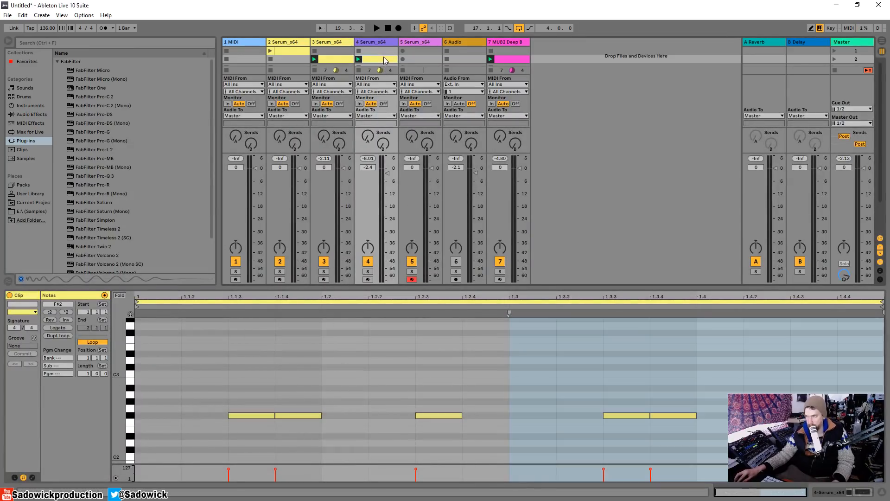
pyautogui.click(425, 60)
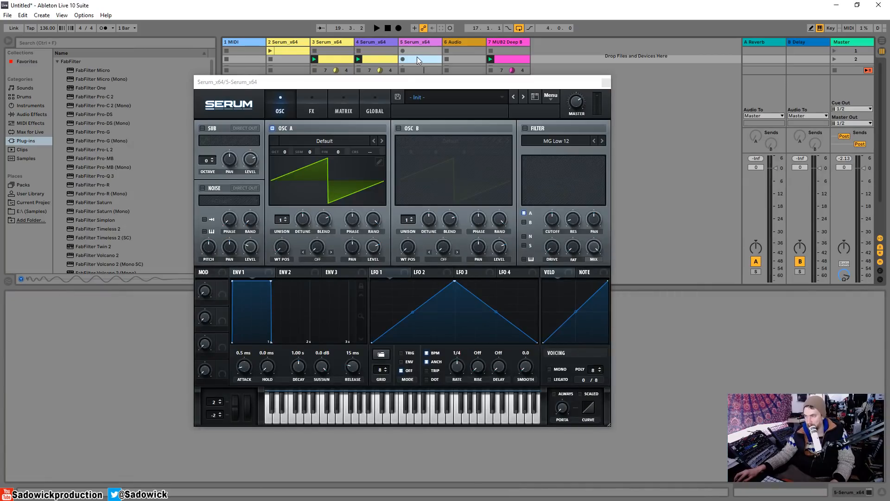
pyautogui.moveTo(402, 84); pyautogui.dragTo(346, 102)
pyautogui.click(550, 101)
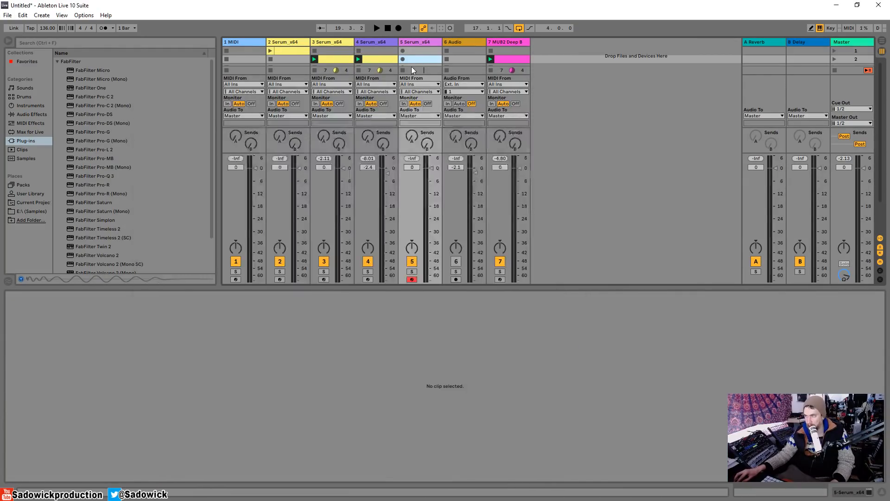
pyautogui.click(370, 60)
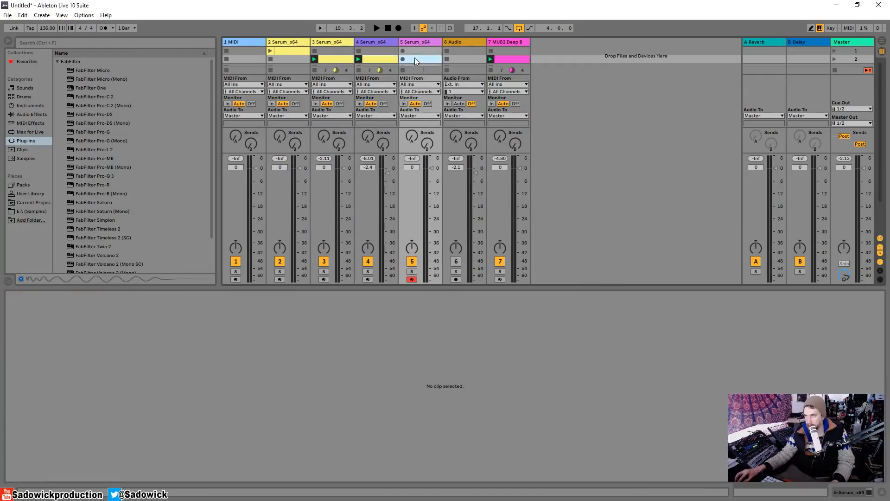
pyautogui.doubleClick(415, 57)
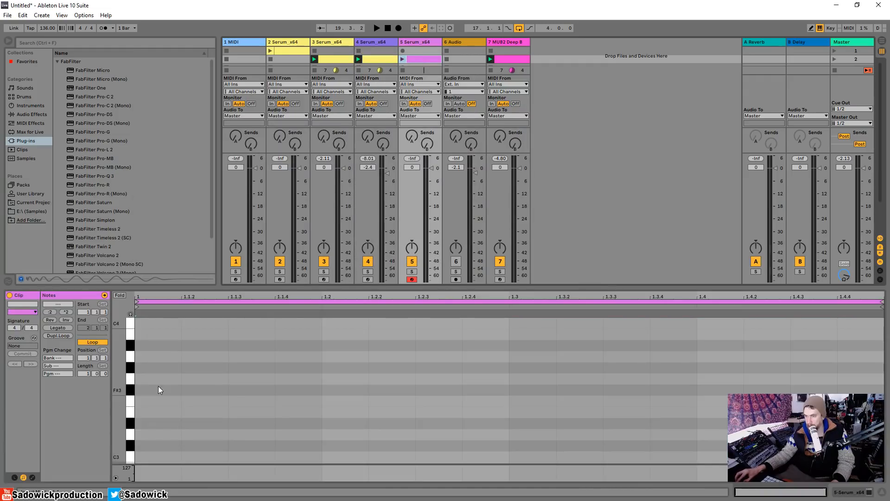
# Fill the new clip with four eighth-note F#3 notes on the offbeats, from 1.1.3 to 1.4.3.
pyautogui.doubleClick(227, 391)
pyautogui.moveTo(227, 391)
pyautogui.mouseDown()
pyautogui.moveTo(321, 392)
pyautogui.moveTo(126, 410)
pyautogui.mouseUp()
pyautogui.hotkey('ctrl', 'd')
pyautogui.hotkey('ctrl', 'd')
pyautogui.hotkey('ctrl', 'd')
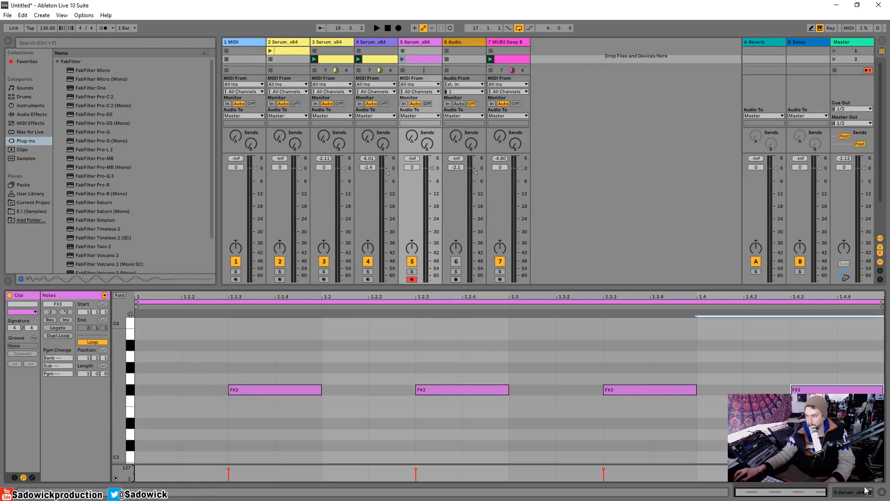
# Show track 5's devices, solo the track and launch its new clip to audition the offbeat notes.
pyautogui.hotkey('shift', 'Tab')
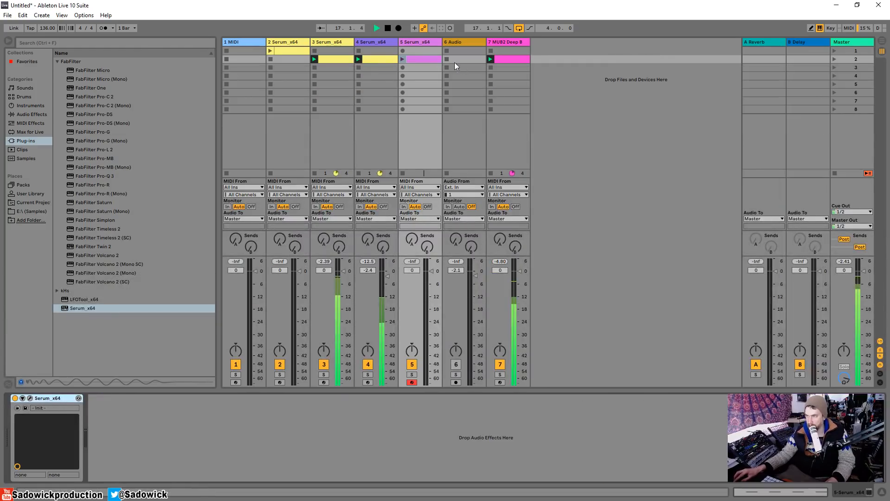
pyautogui.click(412, 374)
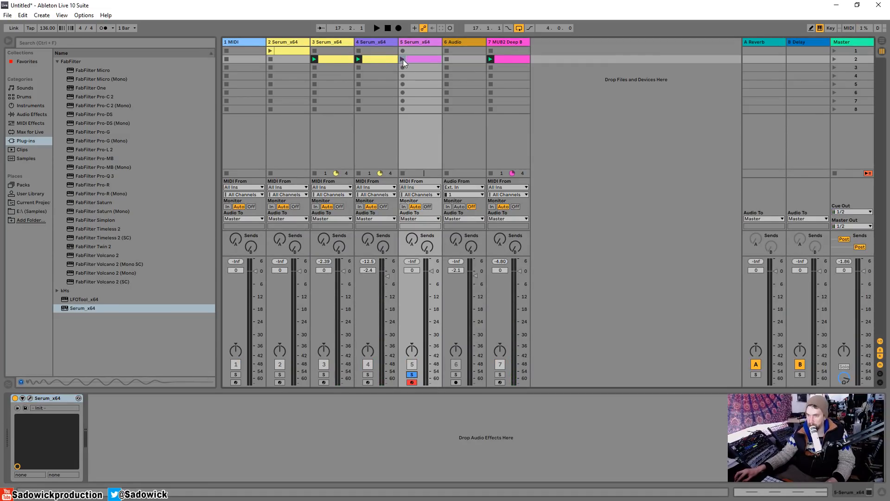
pyautogui.click(402, 59)
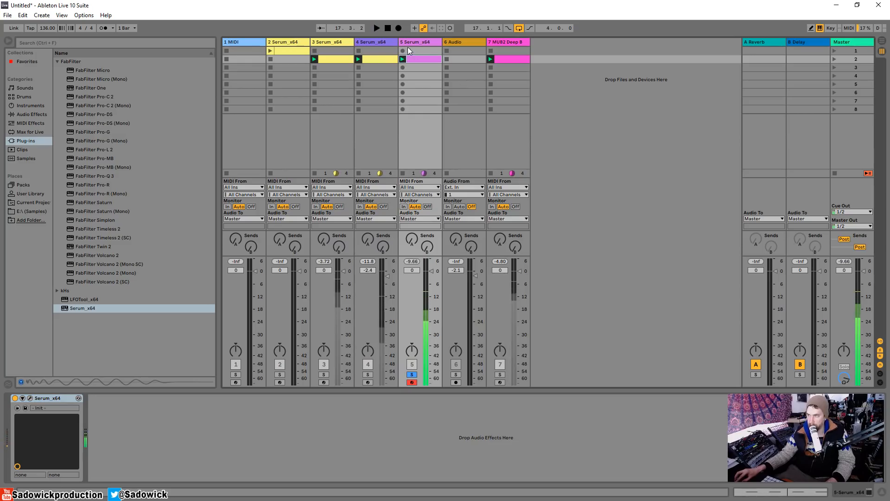
# Move and close track 5's Serum window, and audition tracks 3 and 4 soloed together for comparison.
pyautogui.click(30, 398)
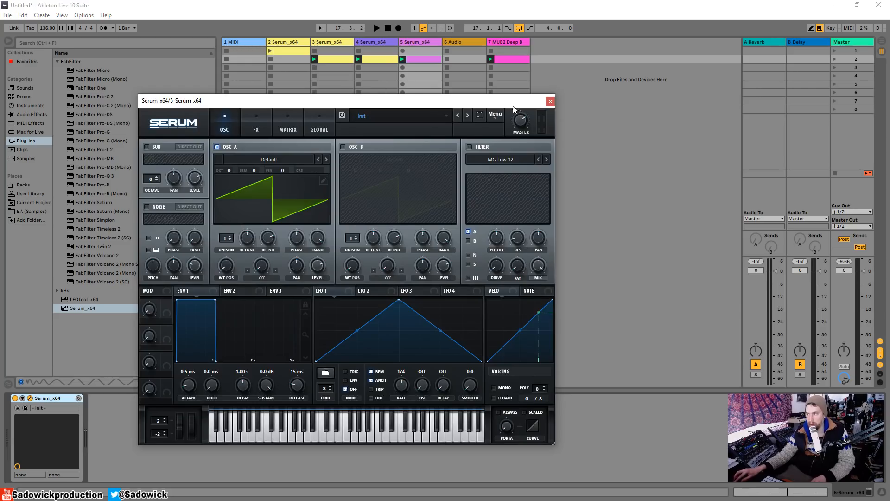
pyautogui.moveTo(513, 106); pyautogui.dragTo(510, 121)
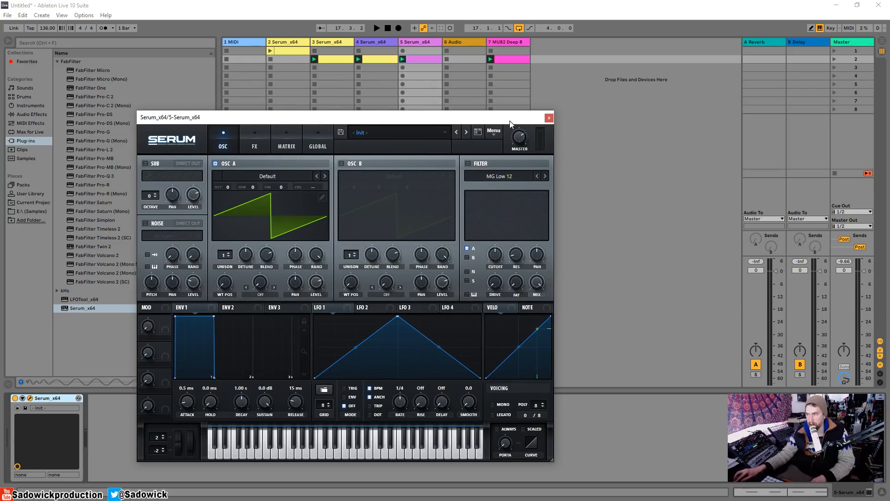
pyautogui.click(551, 118)
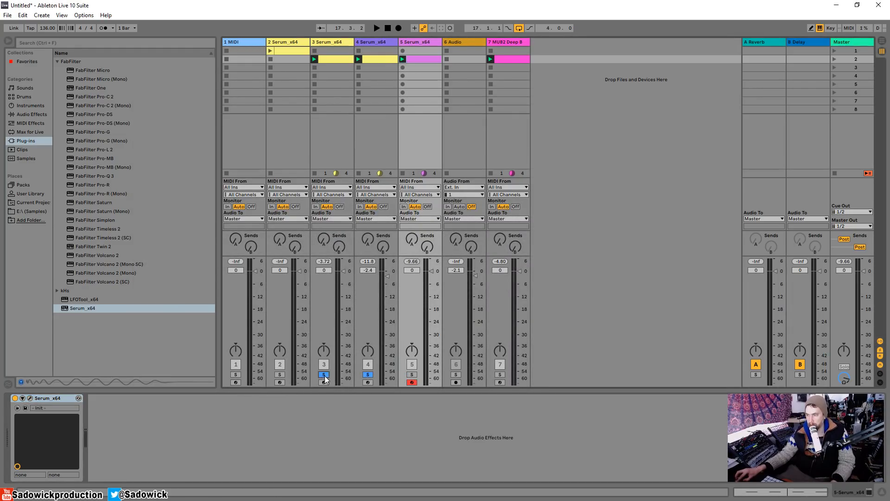
pyautogui.press('space')
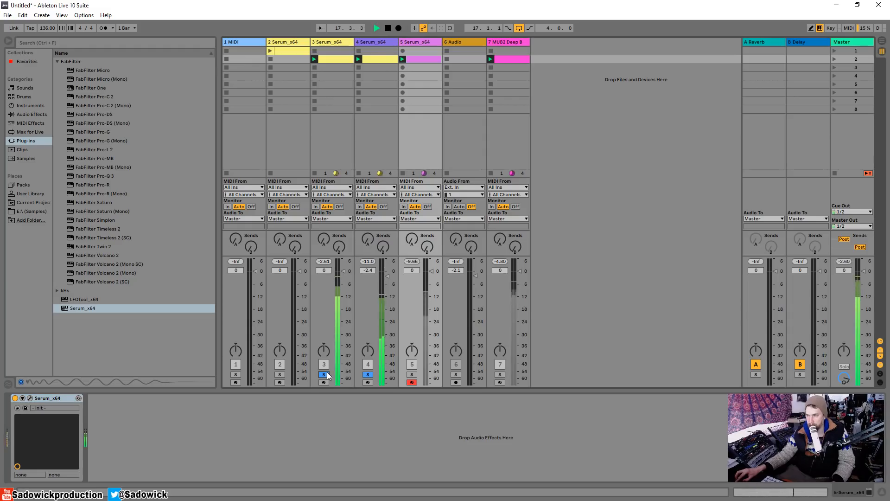
pyautogui.press('space')
# Solo track 5 and replace Serum's oscillator A waveform with the single-cycle sin preset in the wavetable editor.
pyautogui.click(412, 374)
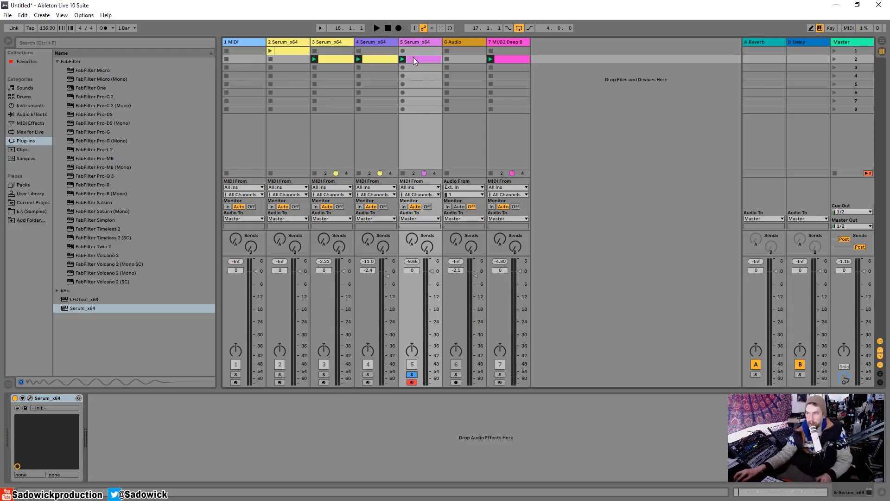
pyautogui.click(30, 399)
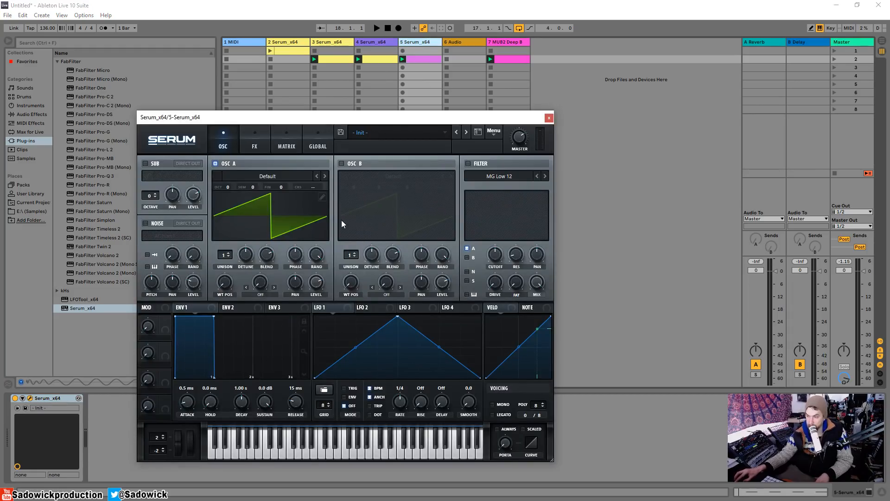
pyautogui.click(322, 198)
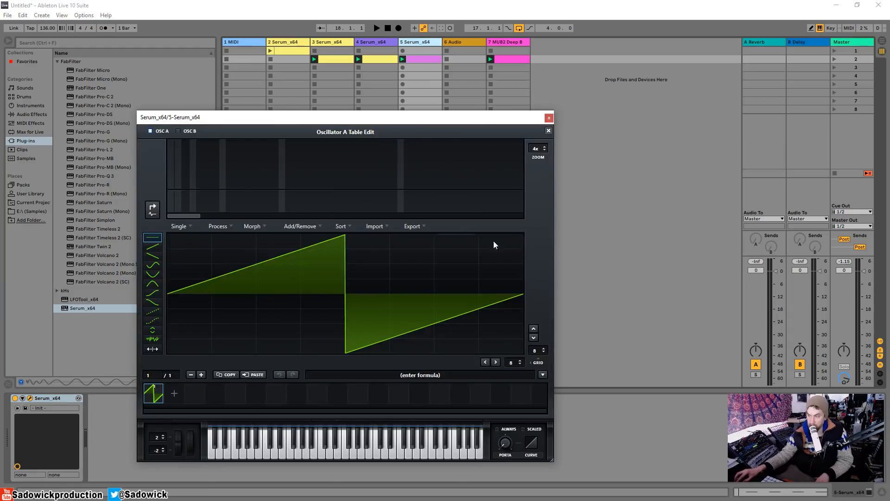
pyautogui.click(542, 375)
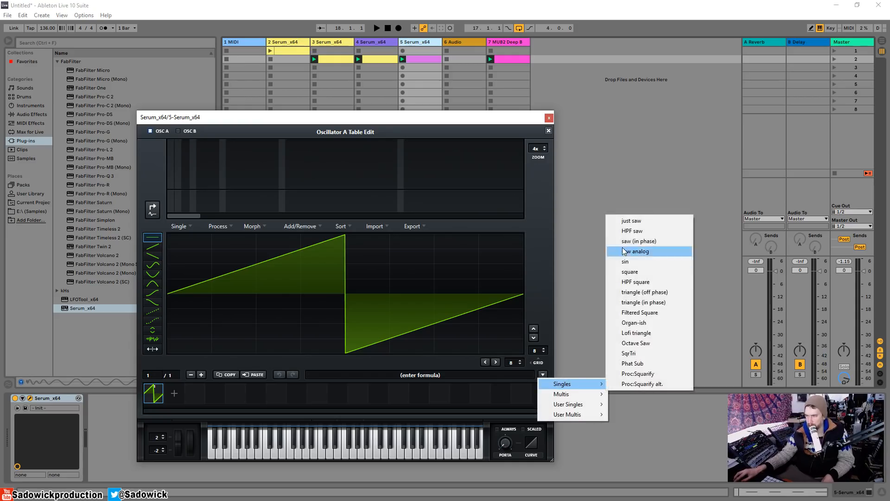
pyautogui.click(626, 262)
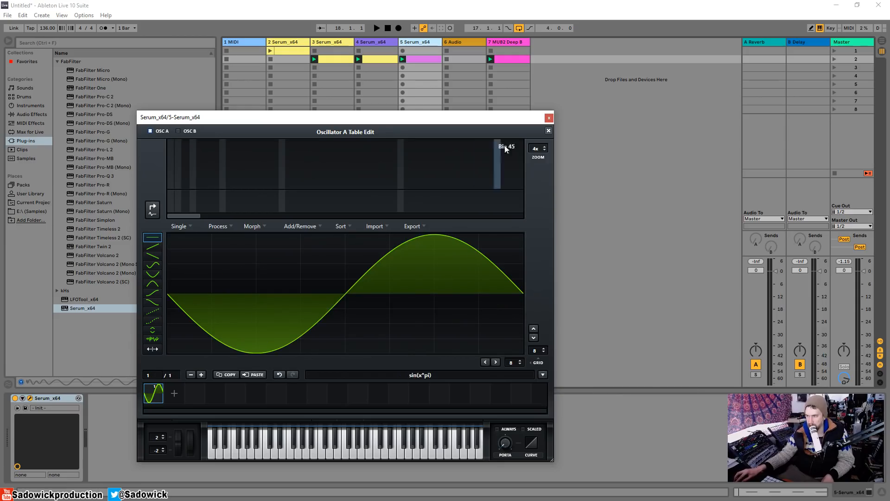
pyautogui.click(549, 130)
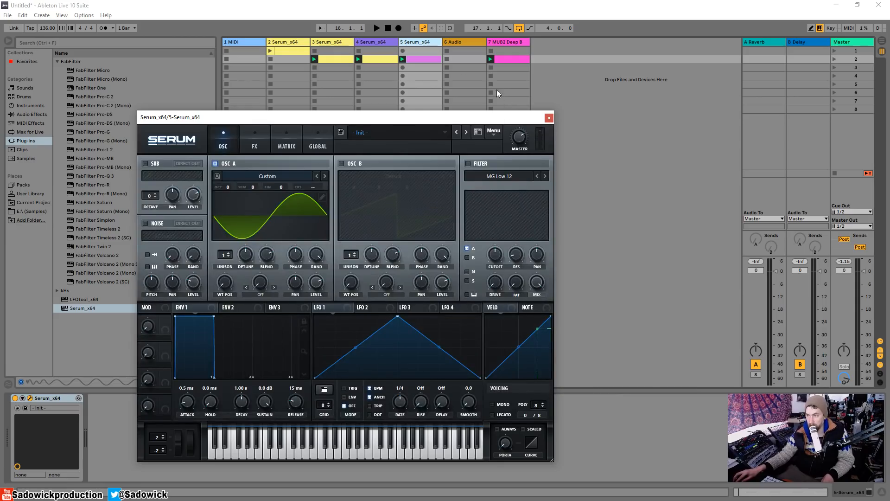
# Close the Serum window and audition the soloed sine bassline on track 5.
pyautogui.click(549, 117)
pyautogui.press('space')
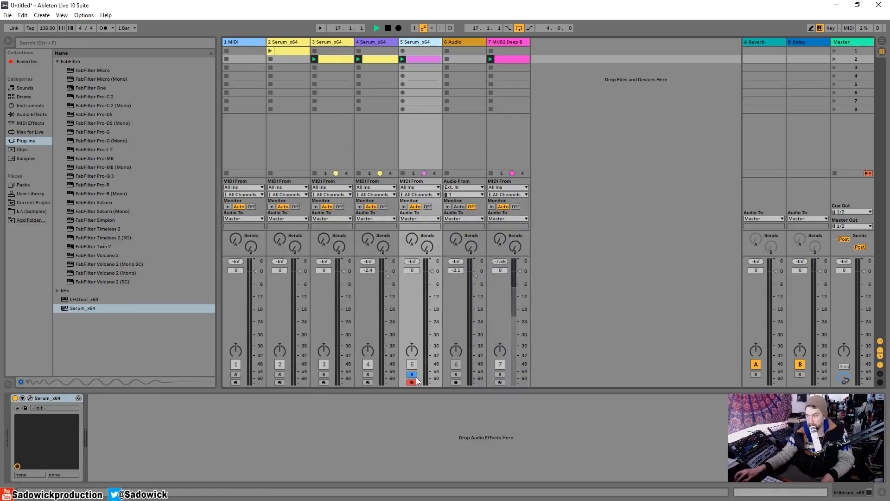
pyautogui.press('space')
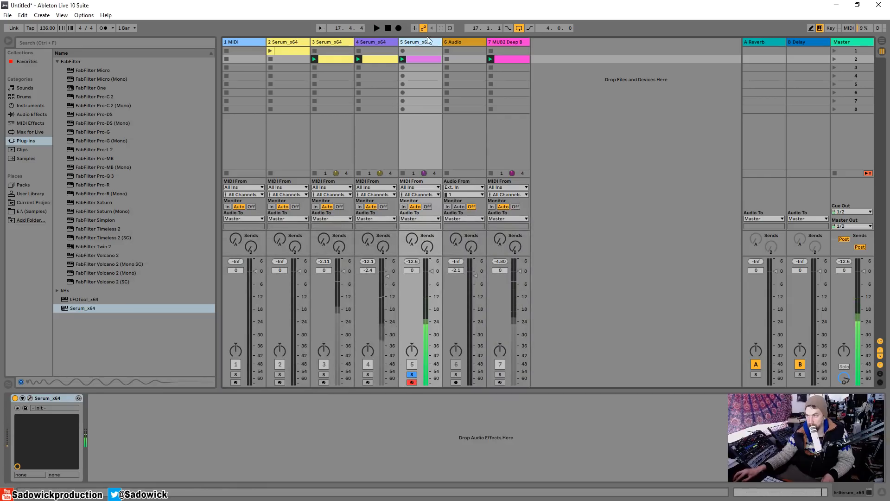
# Lower oscillator A's octave to -2 in track 5's Serum, audition the change and close the plug-in window.
pyautogui.click(30, 398)
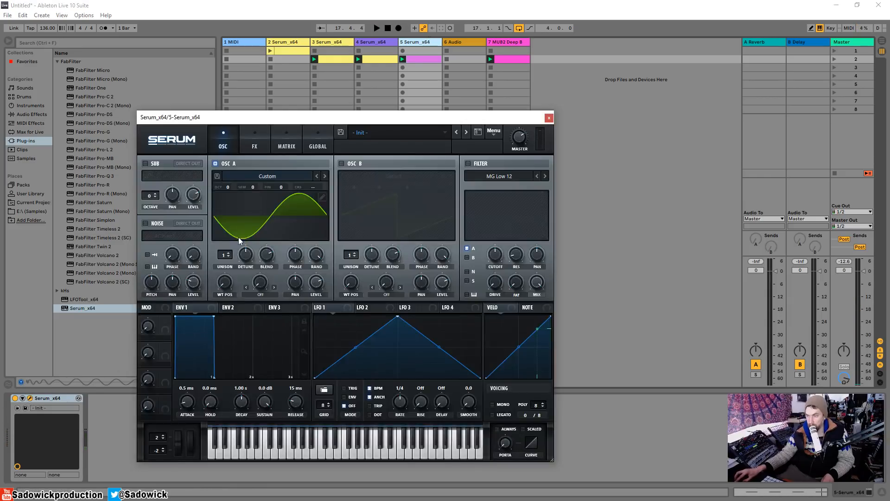
pyautogui.moveTo(229, 189)
pyautogui.mouseDown()
pyautogui.moveTo(228, 212)
pyautogui.moveTo(232, 185)
pyautogui.mouseUp()
pyautogui.press('space')
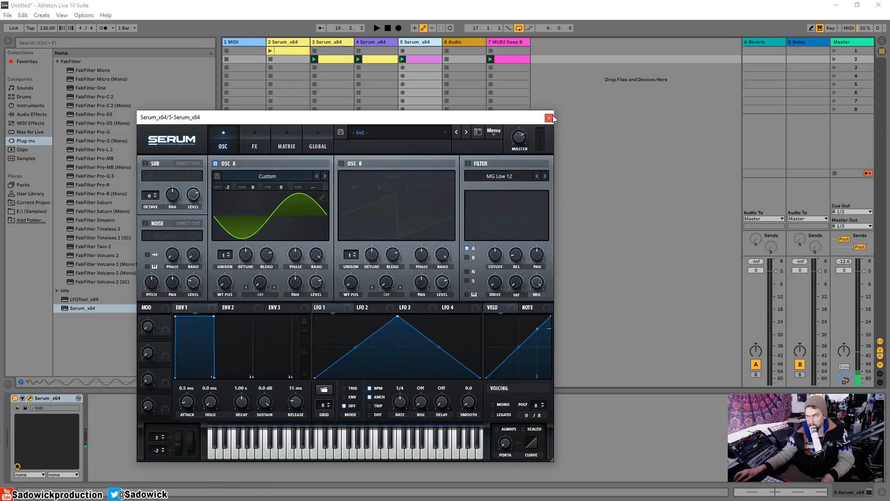
pyautogui.click(549, 118)
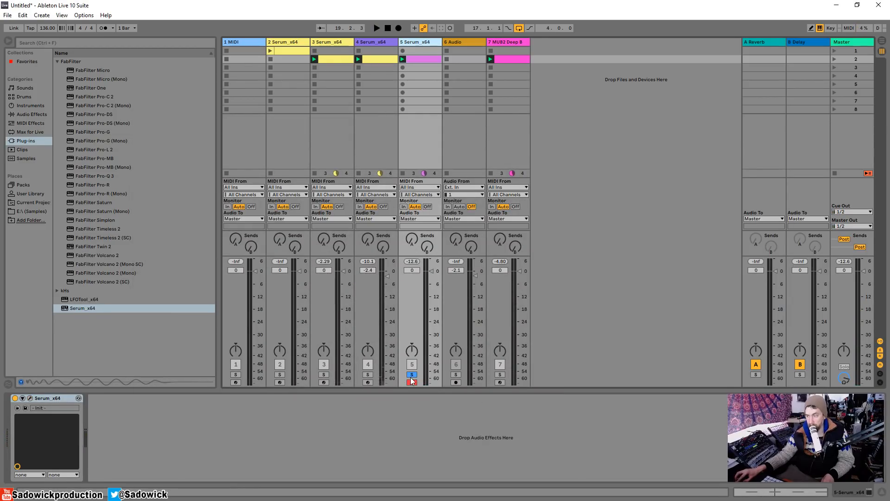
# Audition tracks 3, 4 and 5 soloed together, leaving only track 5 soloed.
pyautogui.keyDown('ctrl'); pyautogui.click(368, 374); pyautogui.keyUp('ctrl')
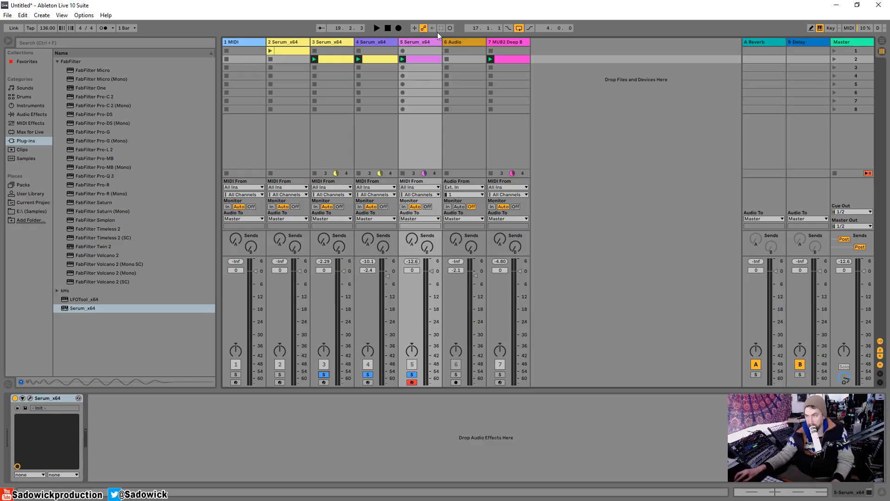
pyautogui.press('space')
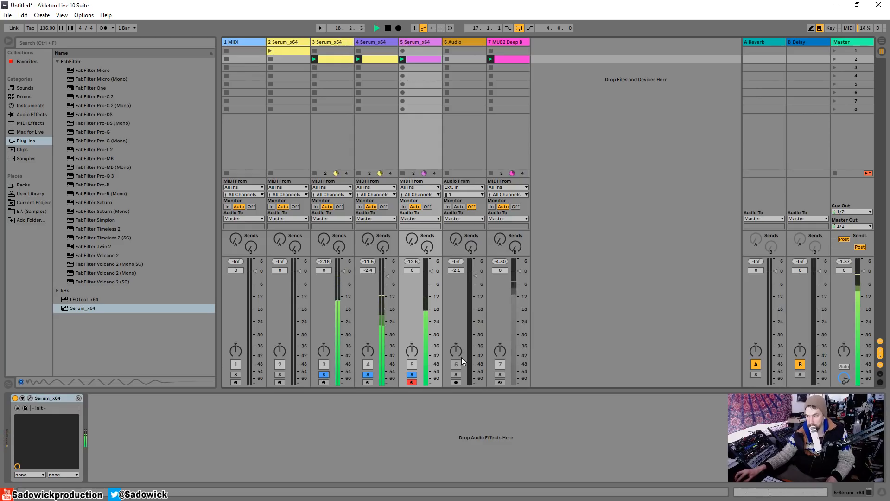
pyautogui.press('space')
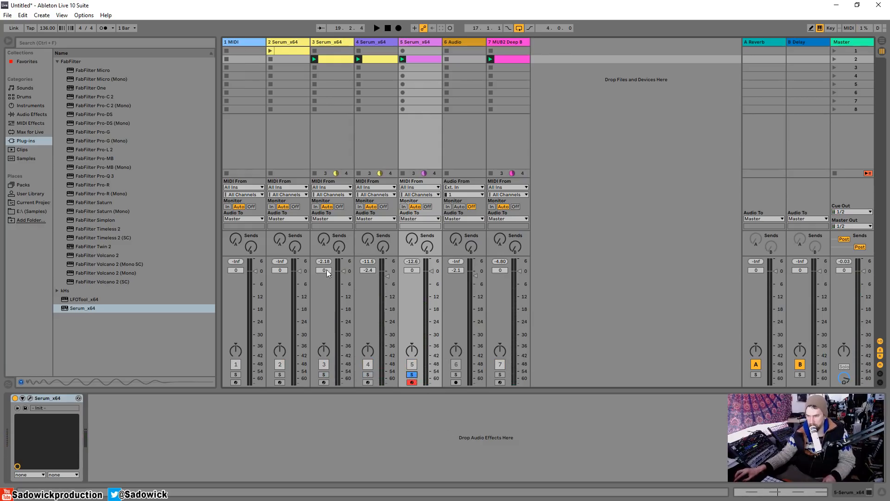
# Add EQ Eight after Serum on track 5 and play the soloed bassline to examine its spectrum.
pyautogui.click(28, 114)
pyautogui.moveTo(68, 145); pyautogui.dragTo(179, 405)
pyautogui.press('space')
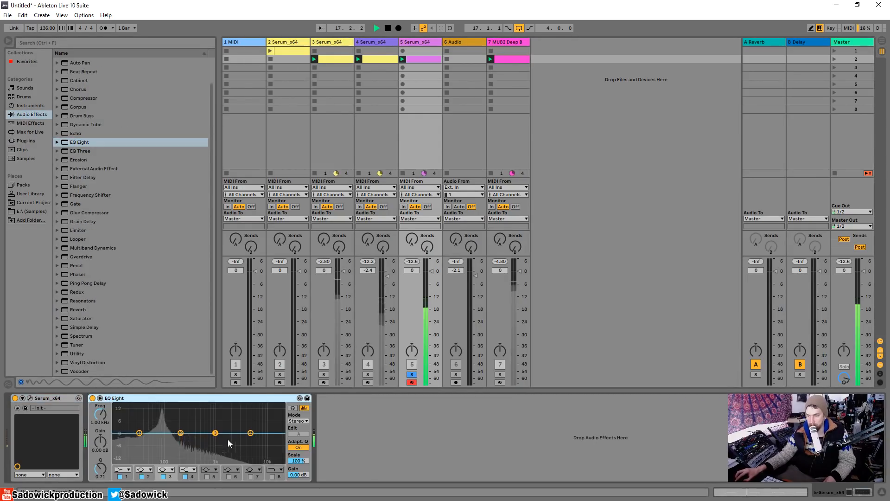
pyautogui.click(251, 432)
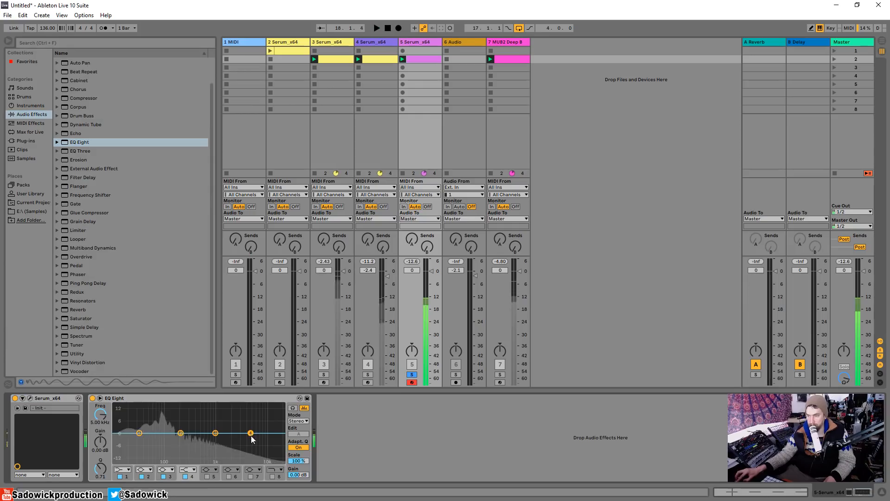
# Set oscillator A's phase to 0° in track 5's Serum, audition it and close the plug-in window.
pyautogui.click(29, 398)
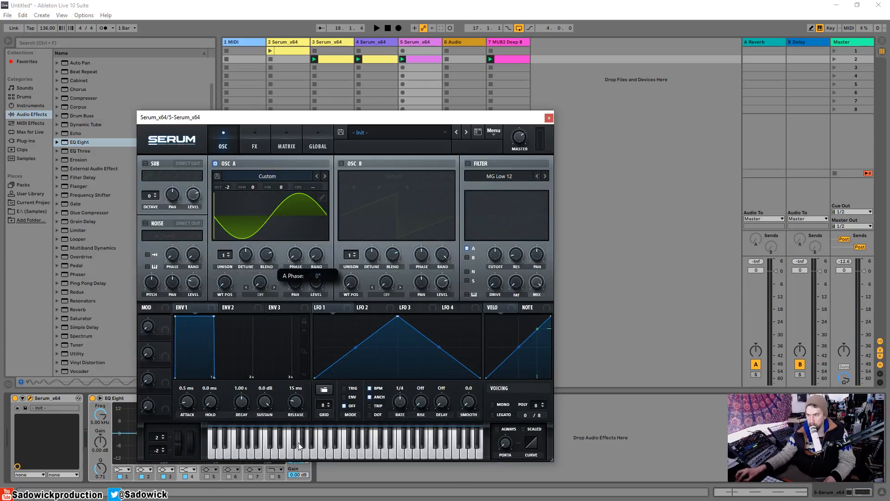
pyautogui.press('space')
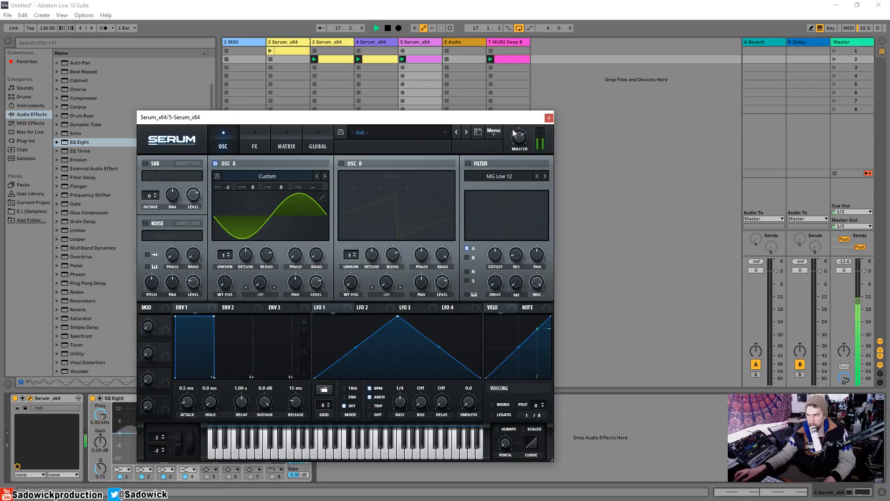
pyautogui.click(549, 118)
pyautogui.press('space')
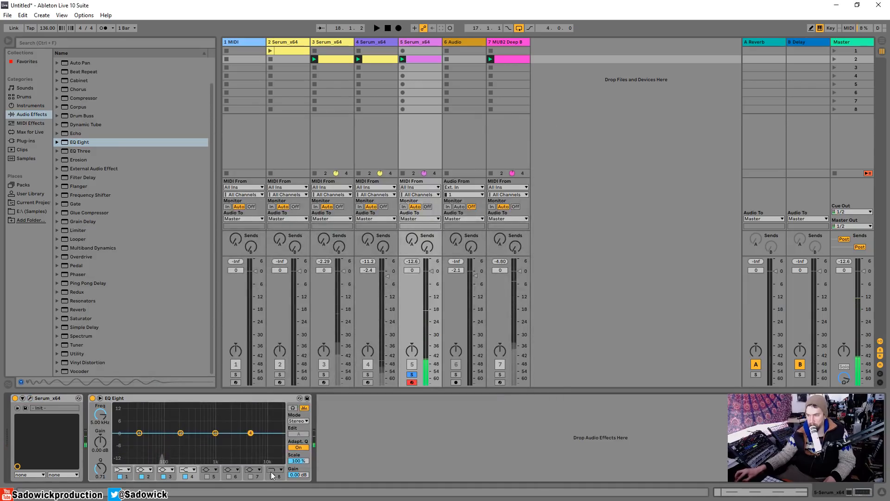
# Set EQ Eight's band 8 to a high-cut filter at 121 Hz on track 5 and audition the filtered bass.
pyautogui.click(276, 469)
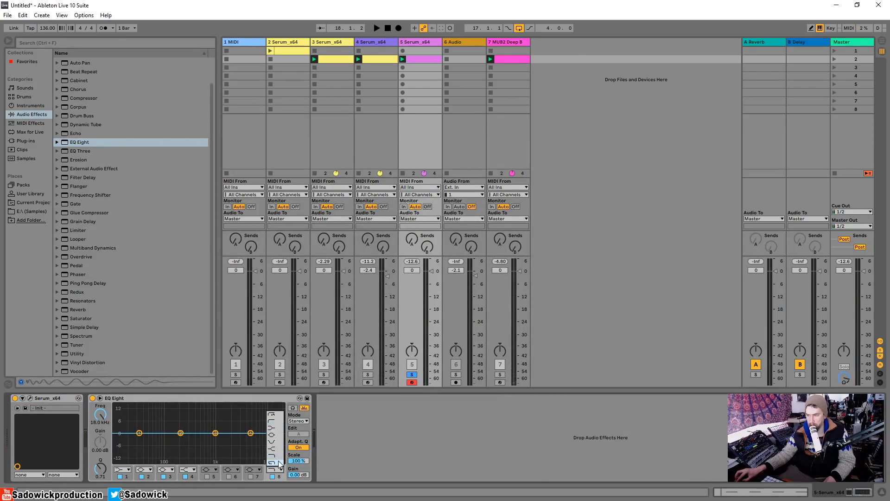
pyautogui.click(279, 464)
pyautogui.moveTo(278, 440); pyautogui.dragTo(186, 446)
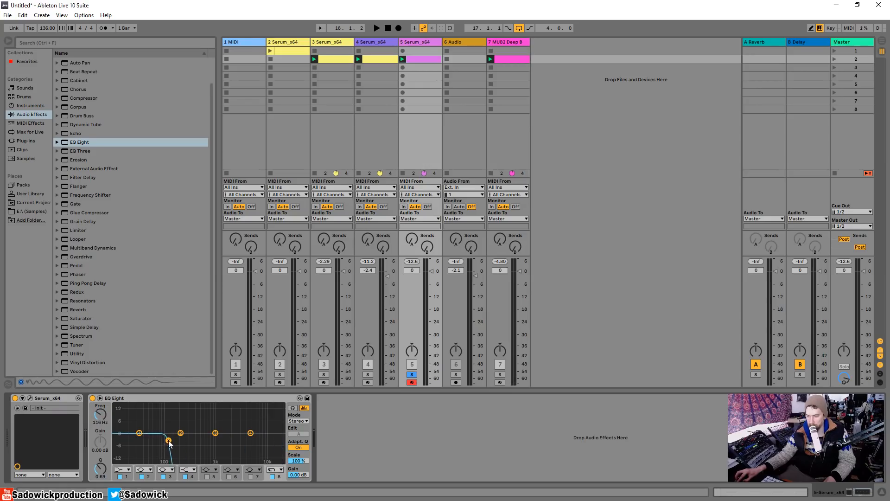
pyautogui.press('space')
pyautogui.moveTo(169, 441); pyautogui.dragTo(169, 441)
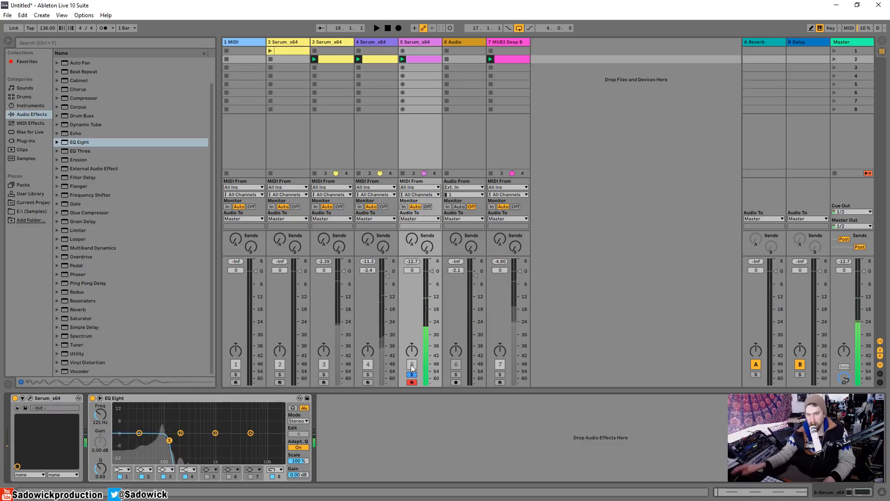
pyautogui.press('space')
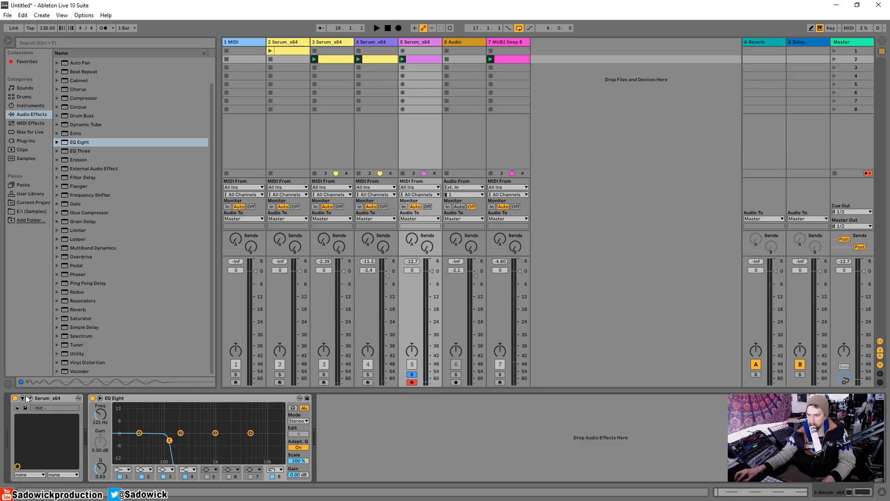
# Lower oscillator A's octave to -3 in track 5's Serum, audition the bass on the EQ spectrum and close the window.
pyautogui.click(30, 399)
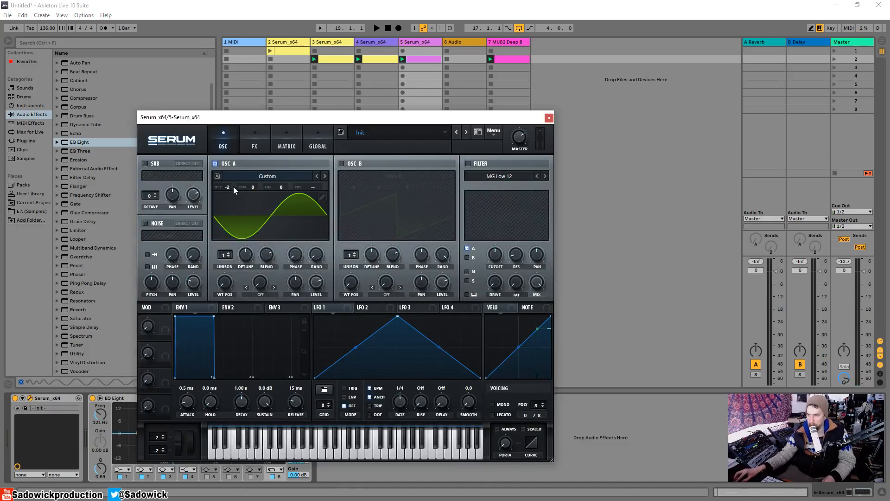
pyautogui.moveTo(234, 190); pyautogui.dragTo(231, 199)
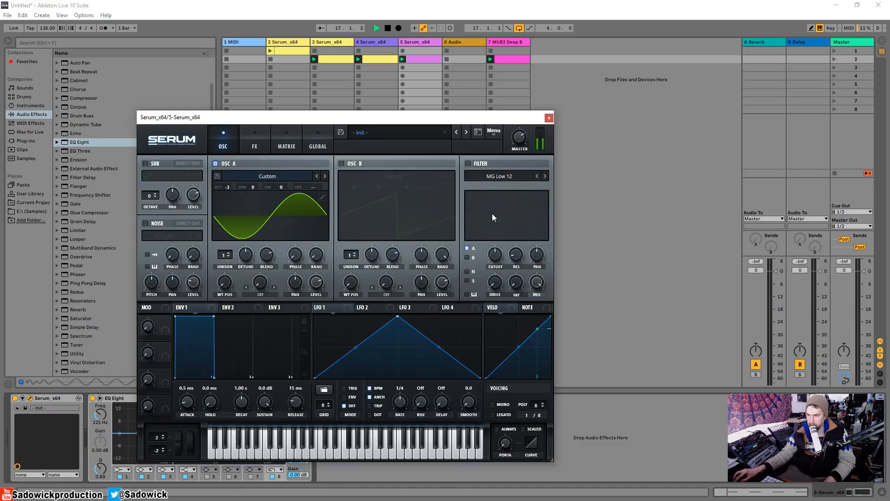
pyautogui.moveTo(371, 117); pyautogui.dragTo(612, 69)
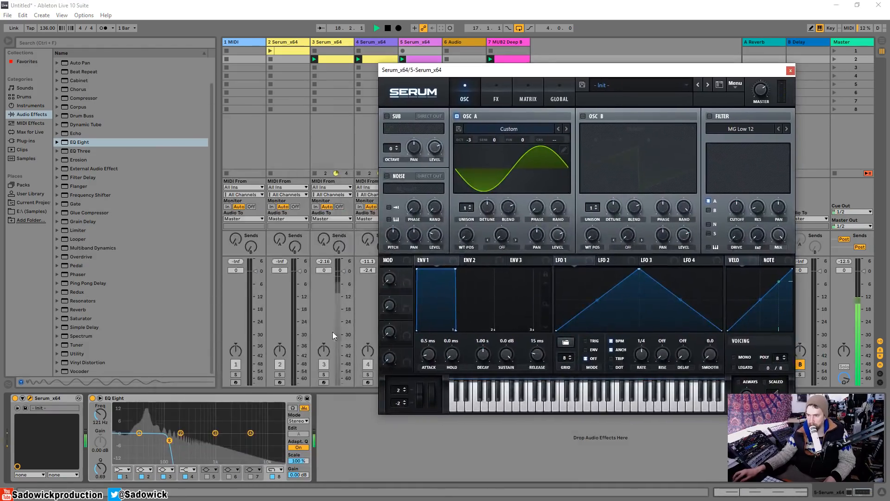
pyautogui.click(791, 71)
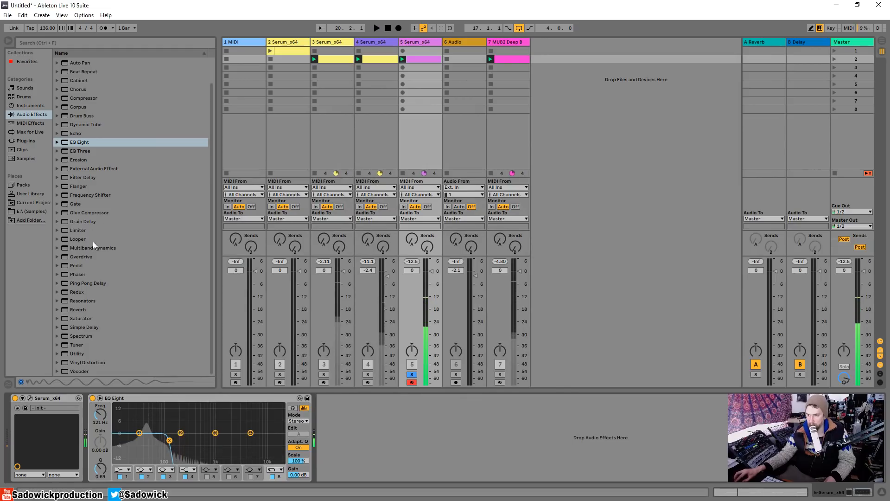
# Insert Utility between Serum and EQ Eight on track 5 with 4.38 dB of gain and start playback.
pyautogui.click(77, 353)
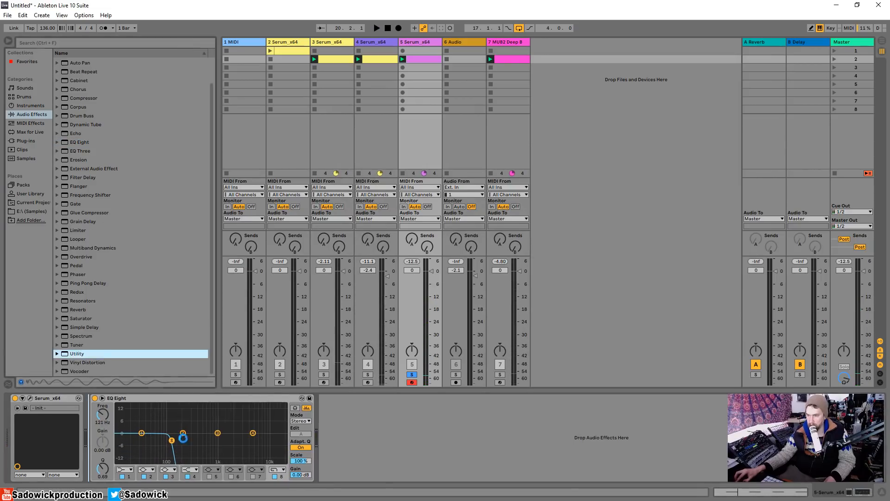
pyautogui.moveTo(183, 438); pyautogui.dragTo(183, 437)
pyautogui.press('space')
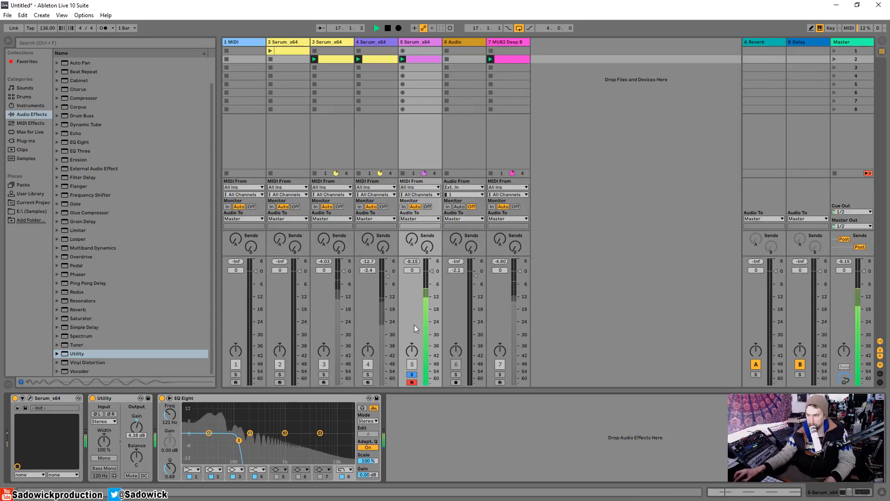
# Unsolo track 5 and compare the full mix with track 5 muted and unmuted, stopping playback at the end.
pyautogui.click(412, 374)
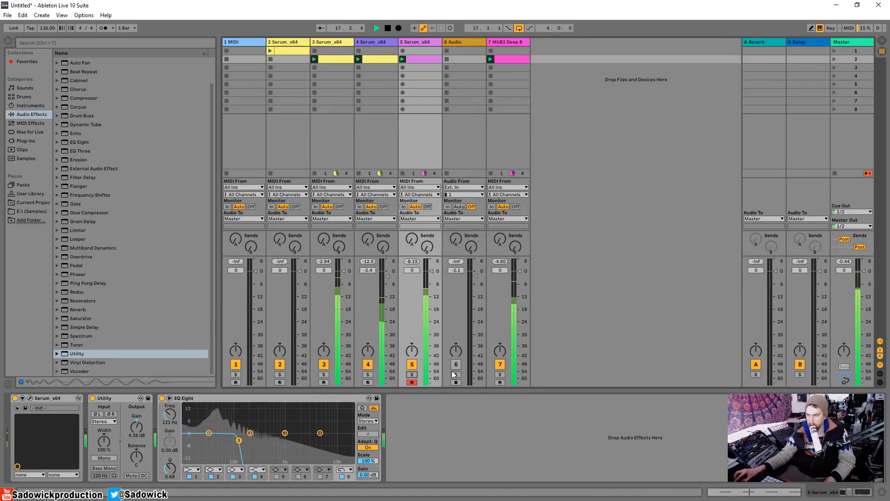
pyautogui.click(412, 365)
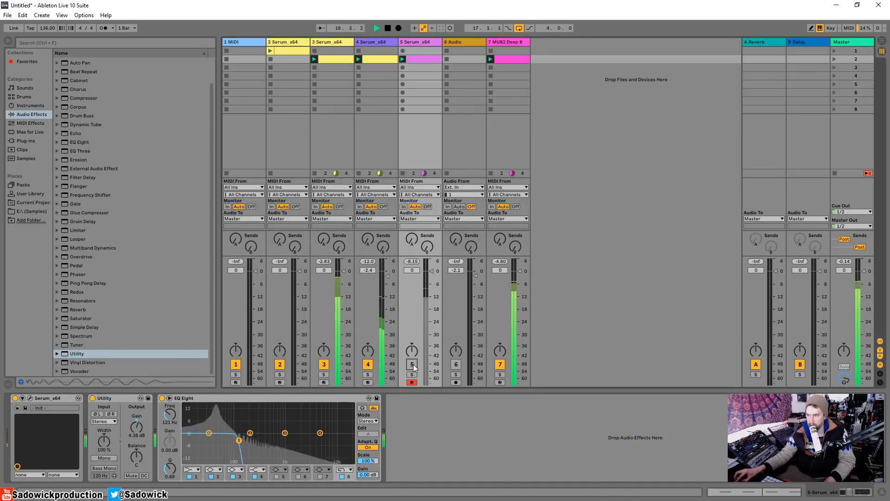
pyautogui.click(412, 364)
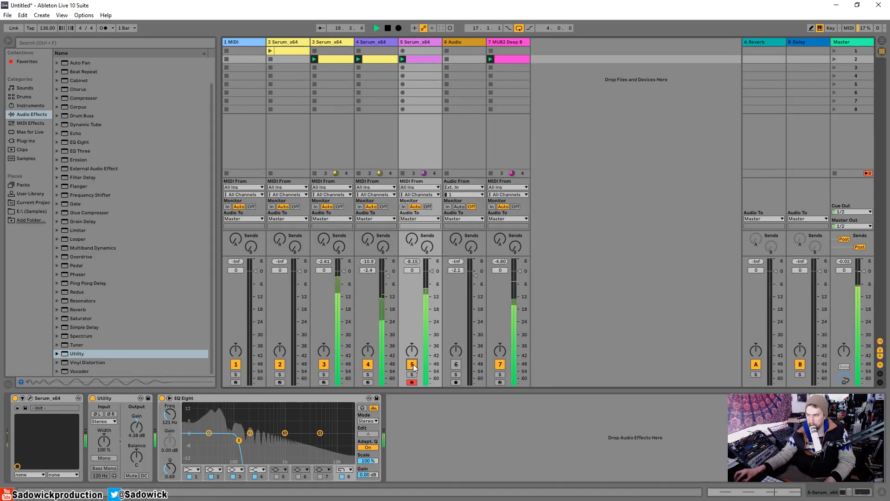
pyautogui.press('space')
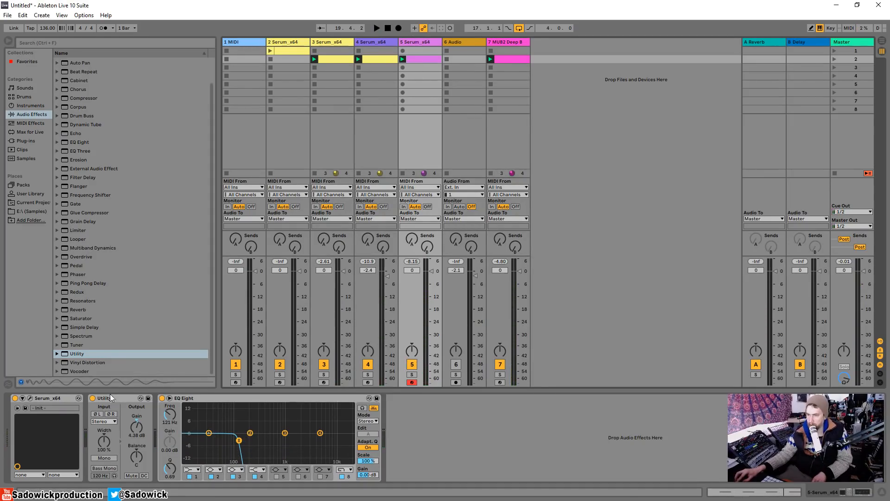
# Remove EQ Eight and Utility from track 5's device chain.
pyautogui.click(214, 400)
pyautogui.press('Delete')
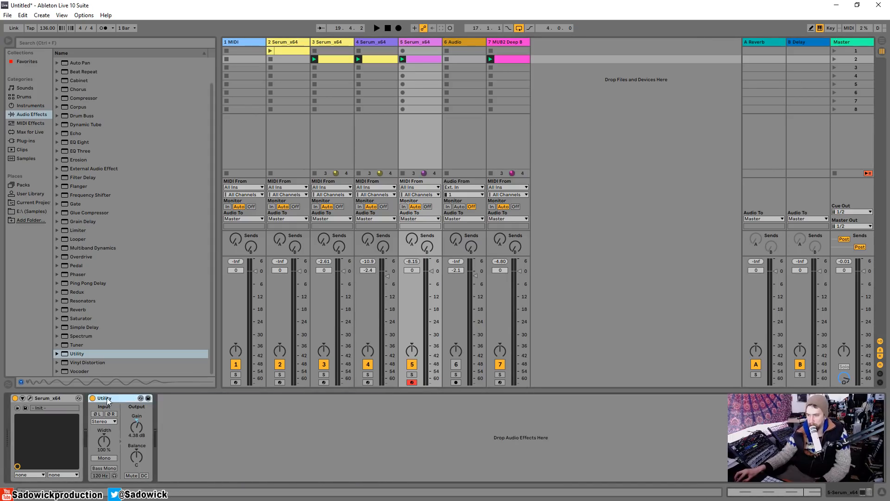
pyautogui.press('Delete')
# Open track 5's Serum and raise oscillator A's octave to 0.
pyautogui.click(31, 398)
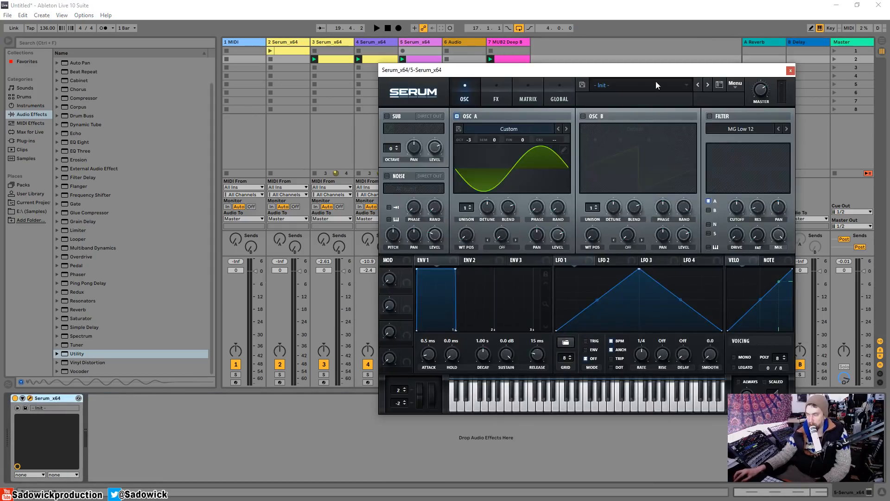
pyautogui.moveTo(652, 70); pyautogui.dragTo(406, 72)
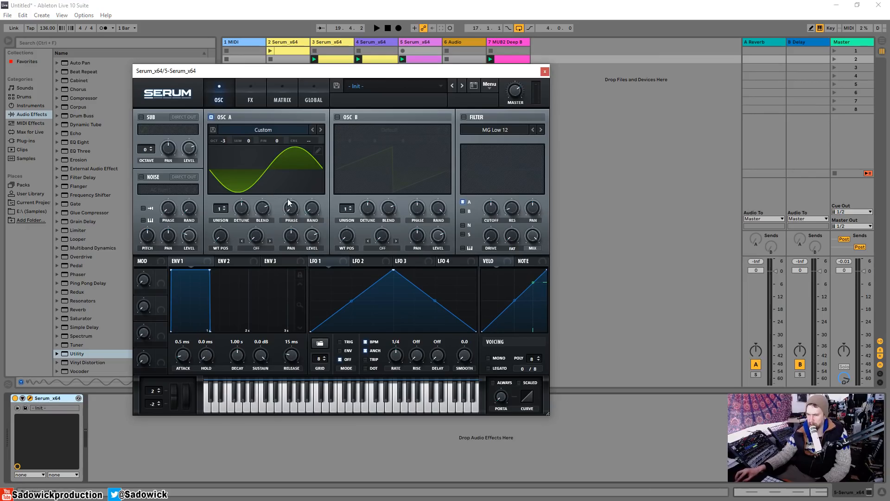
pyautogui.moveTo(287, 206)
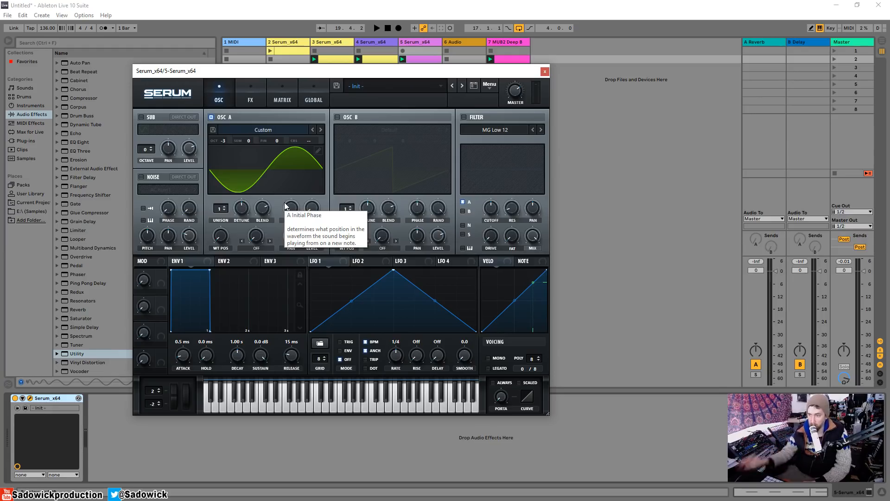
pyautogui.doubleClick(225, 142)
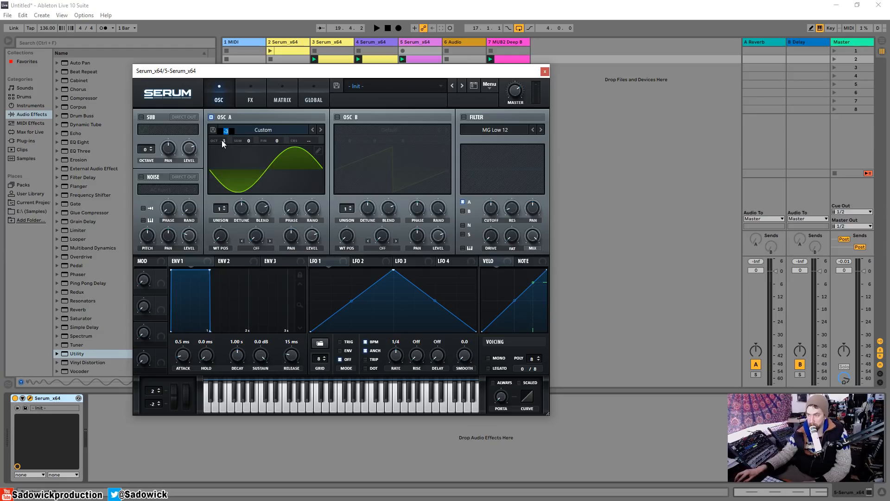
pyautogui.click(247, 133)
pyautogui.click(246, 120)
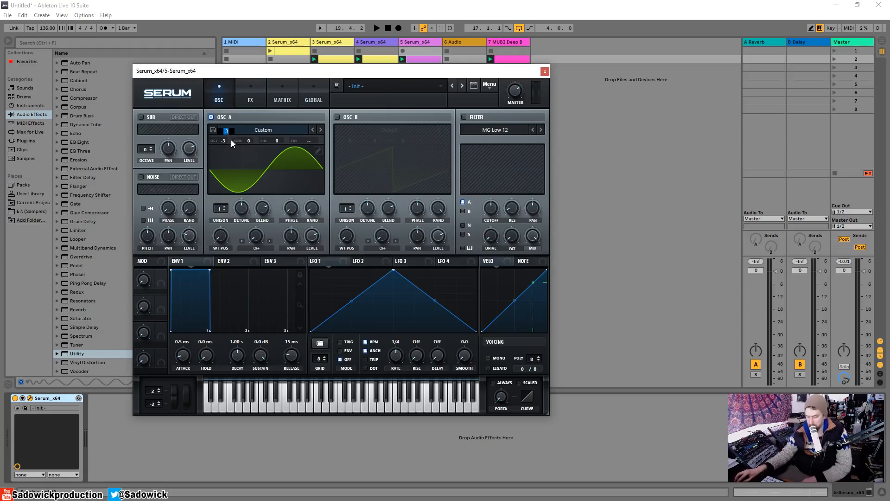
pyautogui.press('Return')
pyautogui.click(226, 142)
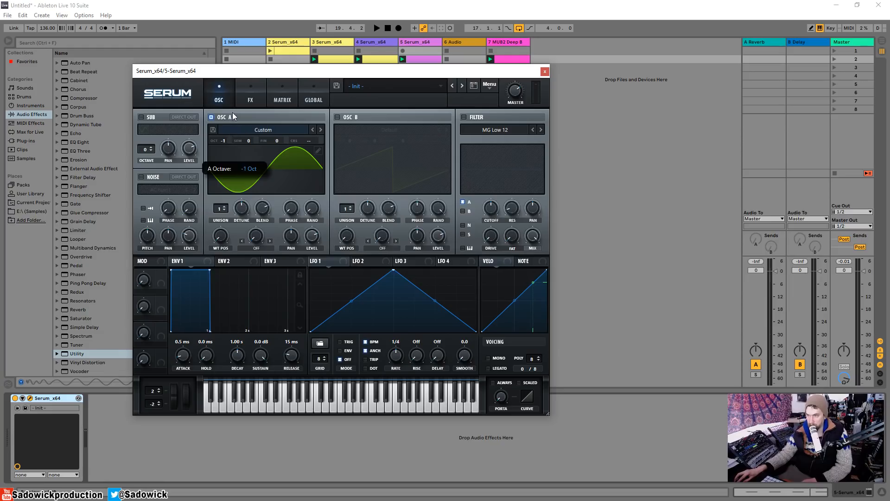
# Replace oscillator A's waveform with the "just saw" single in the wavetable editor and close the editor.
pyautogui.click(318, 150)
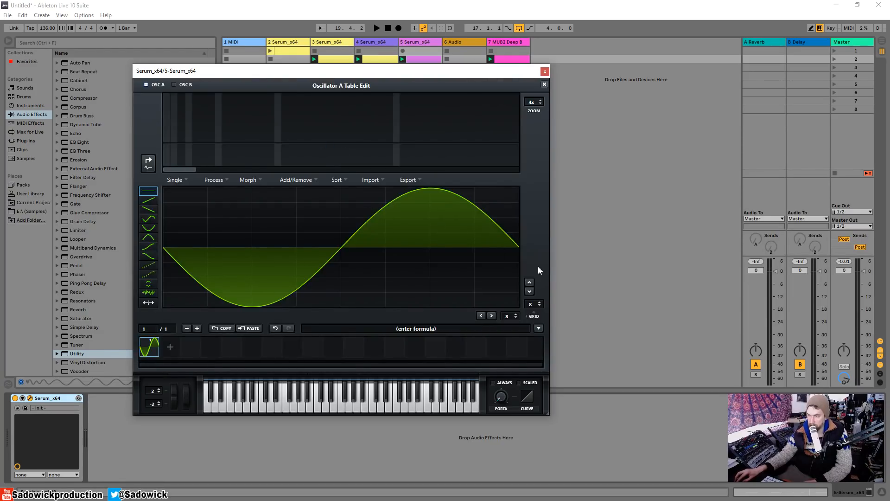
pyautogui.click(538, 328)
pyautogui.moveTo(567, 339)
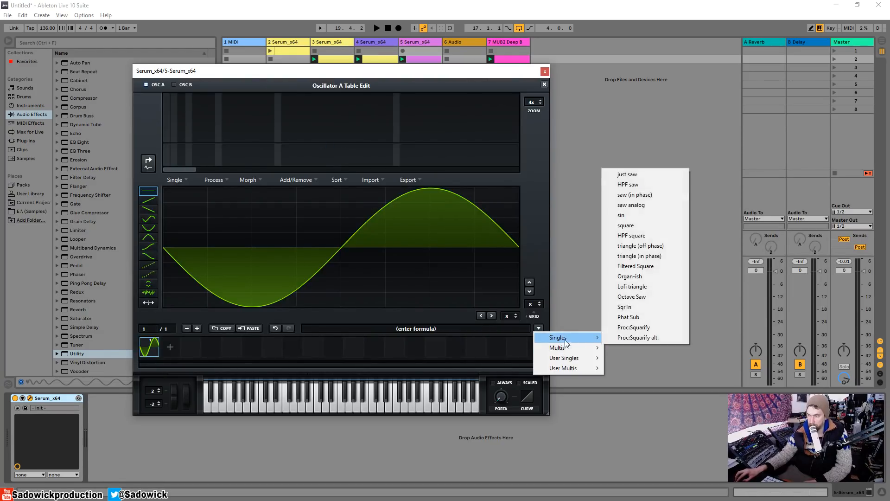
pyautogui.click(627, 175)
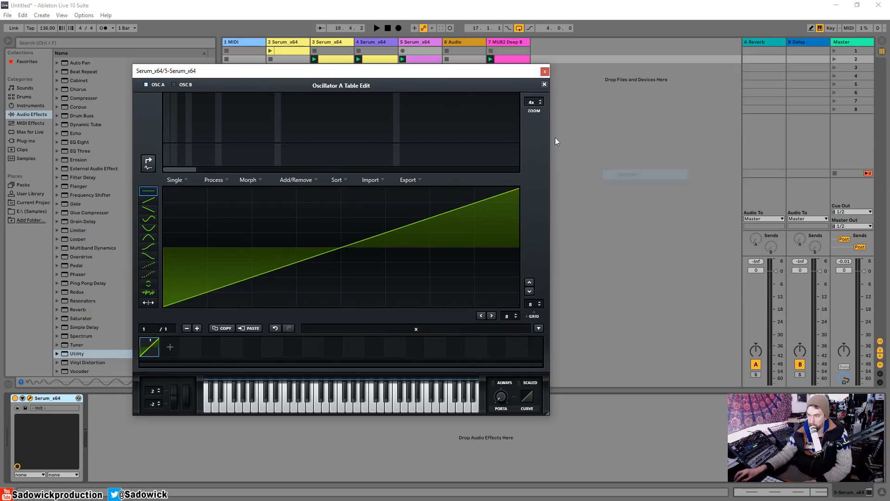
pyautogui.click(545, 84)
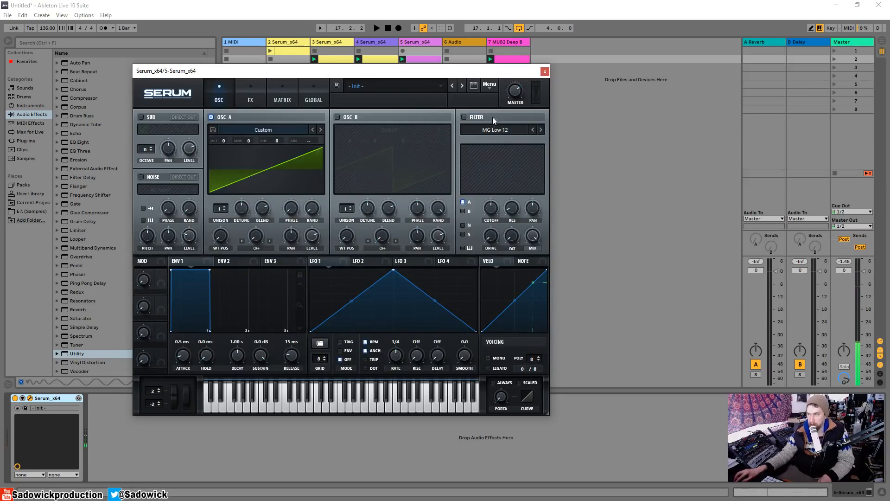
# Enable Serum's filter as MG Low 24 and lower oscillator A's octave to -3.
pyautogui.click(464, 118)
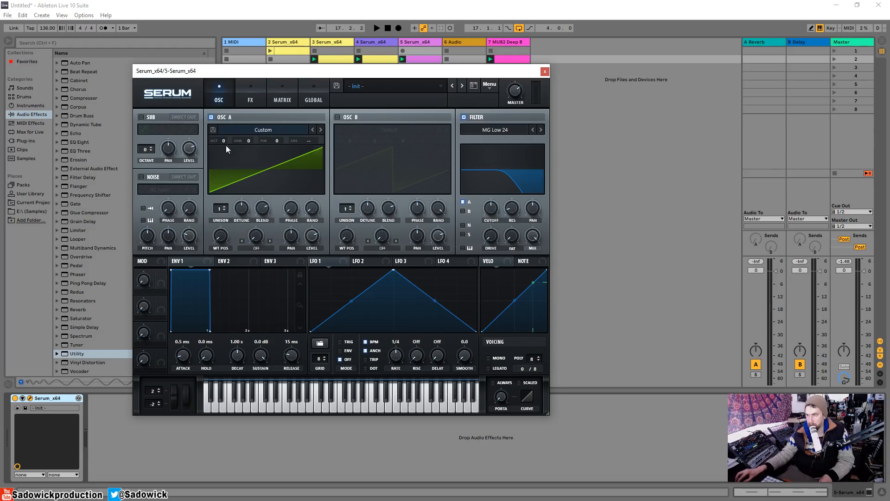
pyautogui.moveTo(224, 141); pyautogui.dragTo(225, 154)
pyautogui.moveTo(348, 70); pyautogui.dragTo(297, 61)
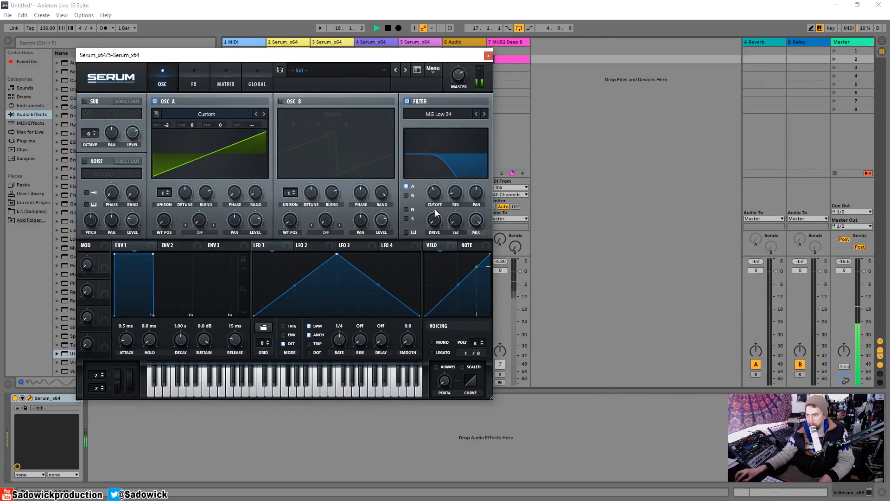
pyautogui.moveTo(166, 126); pyautogui.dragTo(168, 134)
# Lower the filter cutoff slightly while auditioning the saw bass, leaving playback stopped.
pyautogui.moveTo(433, 195)
pyautogui.mouseDown()
pyautogui.moveTo(442, 188)
pyautogui.moveTo(433, 219)
pyautogui.moveTo(433, 208)
pyautogui.mouseUp()
pyautogui.press('space')
pyautogui.press('space')
pyautogui.press('space')
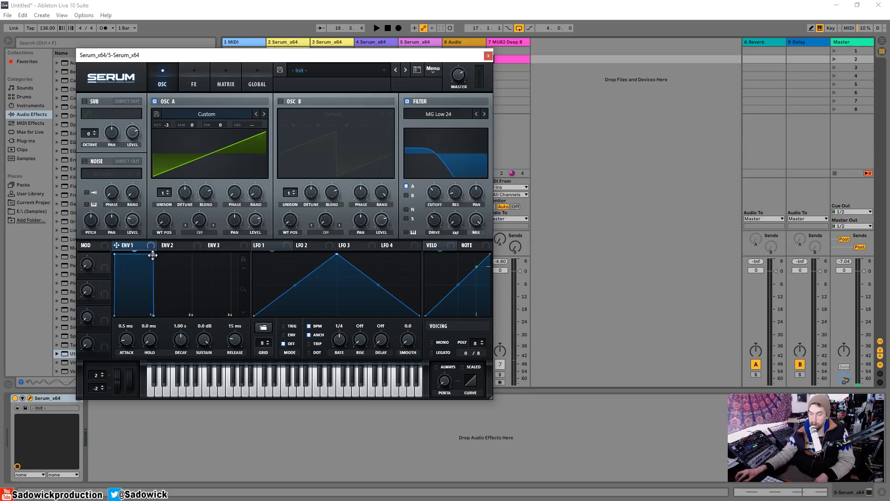
# Shape Envelope 1 with 294 ms decay, -5.2 dB sustain and 48 ms release, audition it and close Serum.
pyautogui.moveTo(152, 255); pyautogui.dragTo(139, 272)
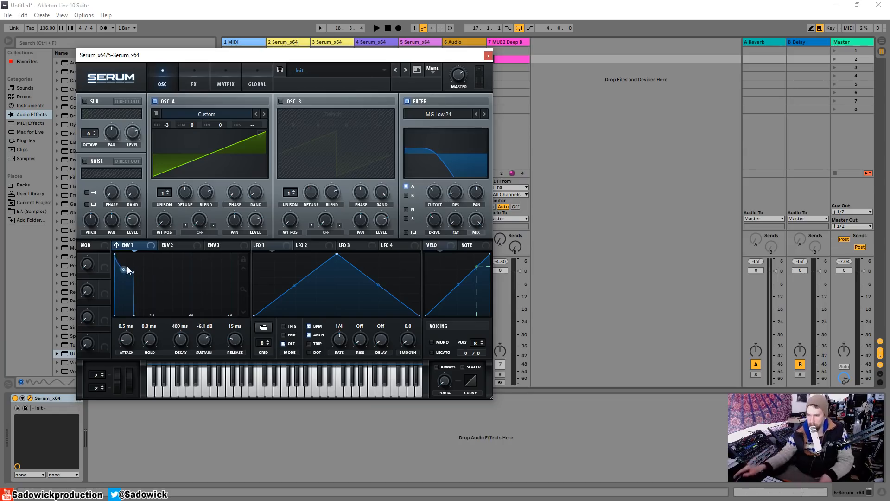
pyautogui.press('space')
pyautogui.moveTo(128, 270)
pyautogui.mouseDown()
pyautogui.moveTo(120, 299)
pyautogui.moveTo(121, 269)
pyautogui.mouseUp()
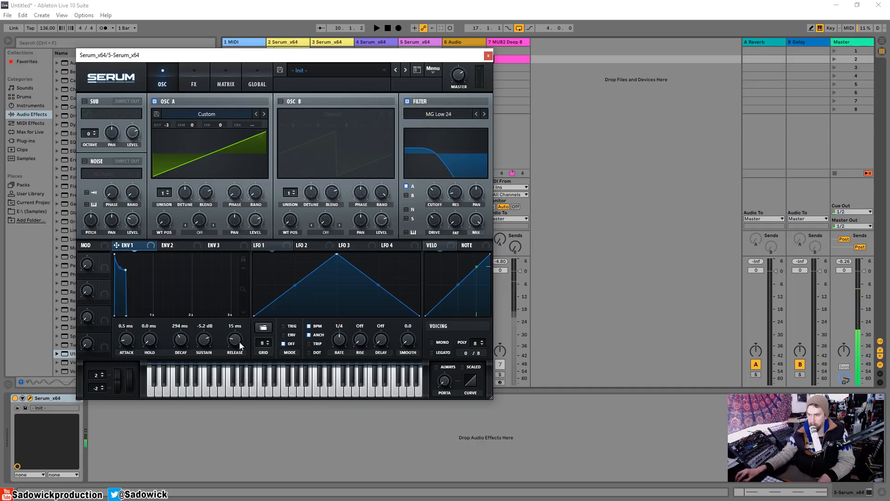
pyautogui.moveTo(240, 346); pyautogui.dragTo(237, 342)
pyautogui.press('space')
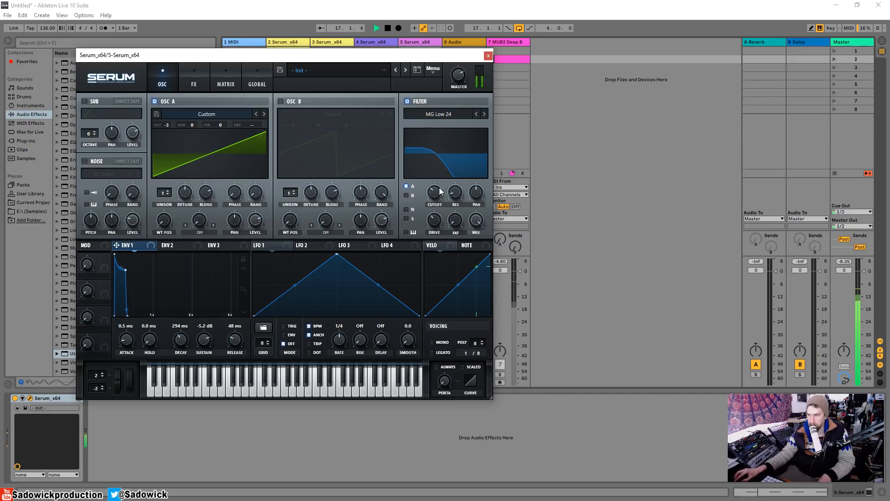
pyautogui.click(489, 56)
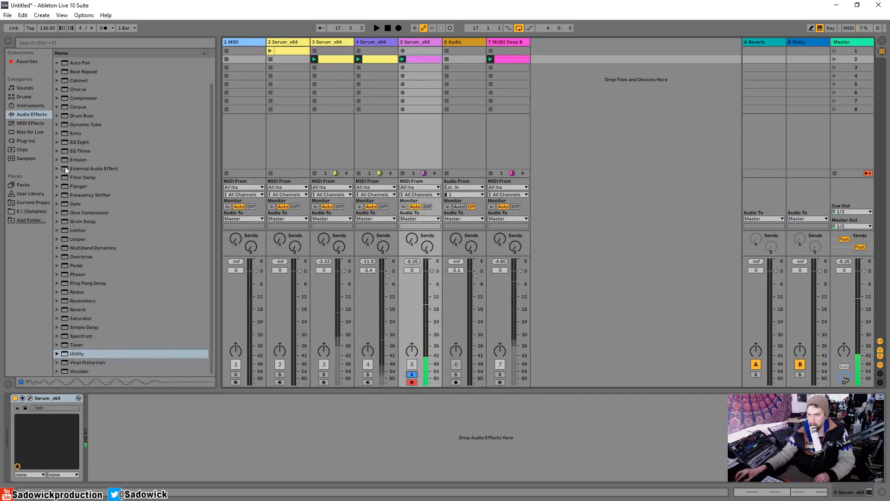
# Add EQ Eight after Serum on track 5 and cut band 2 by 6.07 dB at 281 Hz.
pyautogui.click(81, 142)
pyautogui.moveTo(168, 431); pyautogui.dragTo(186, 444)
pyautogui.press('space')
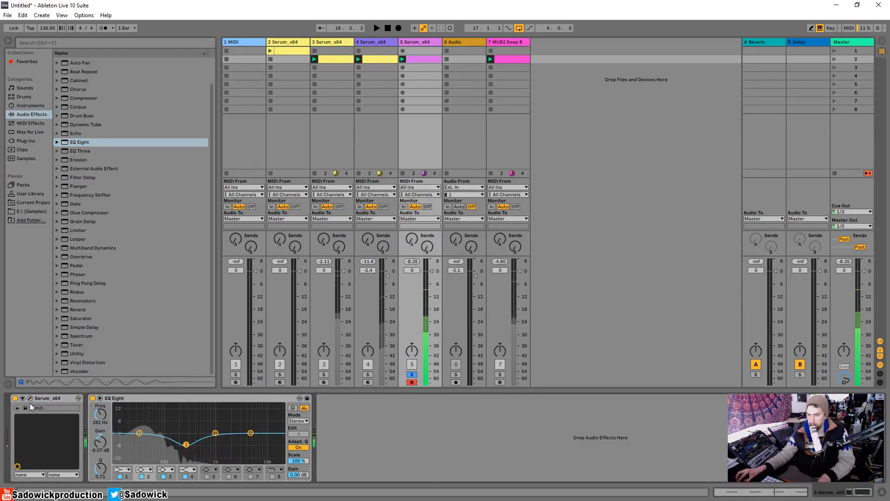
# Reopen track 5's Serum to review the patch, start playback and close the window.
pyautogui.click(30, 398)
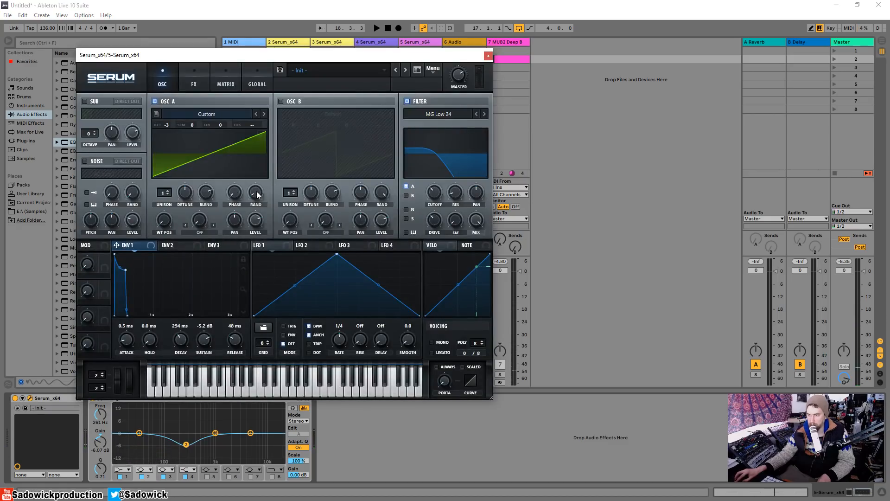
pyautogui.press('space')
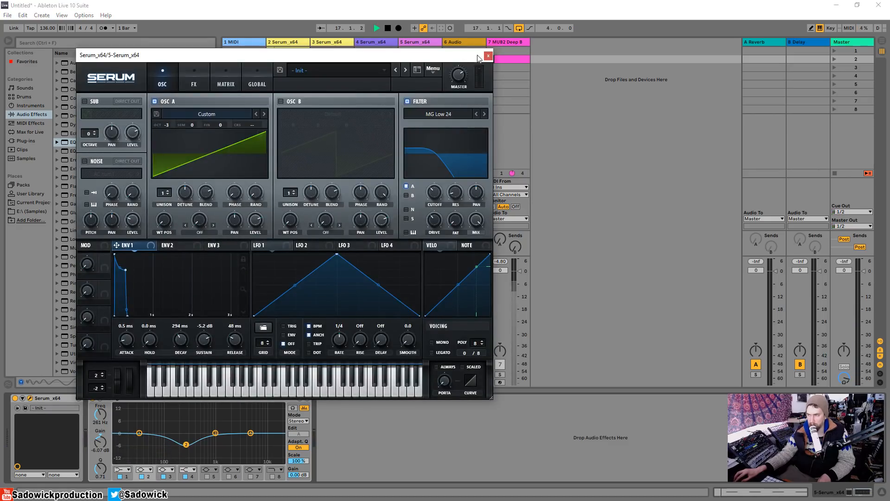
pyautogui.click(489, 56)
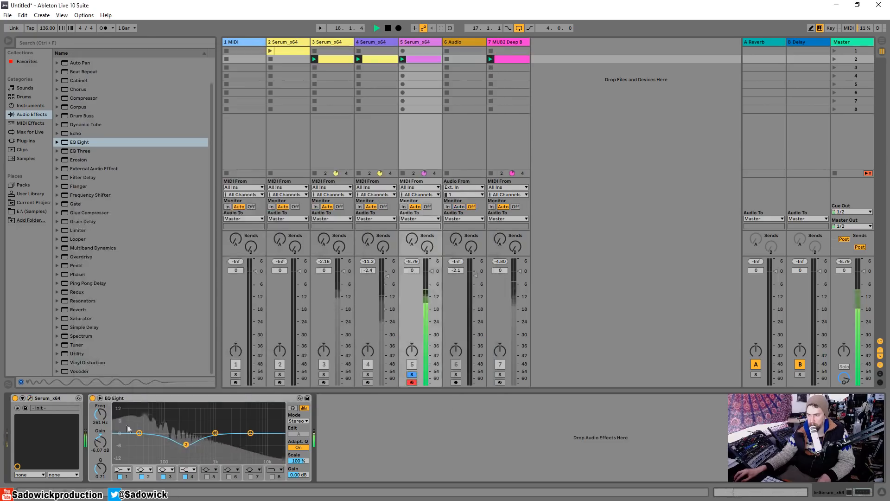
# Set EQ Eight's band 3 to -2.80 dB at 1.35 kHz and band 2 to -10.0 dB at 215 Hz with Q 1.14.
pyautogui.moveTo(215, 434); pyautogui.dragTo(222, 438)
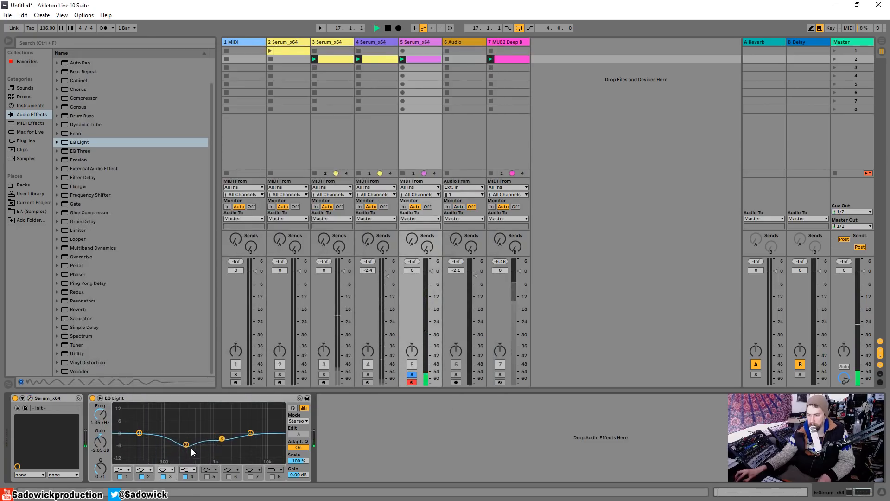
pyautogui.press('space')
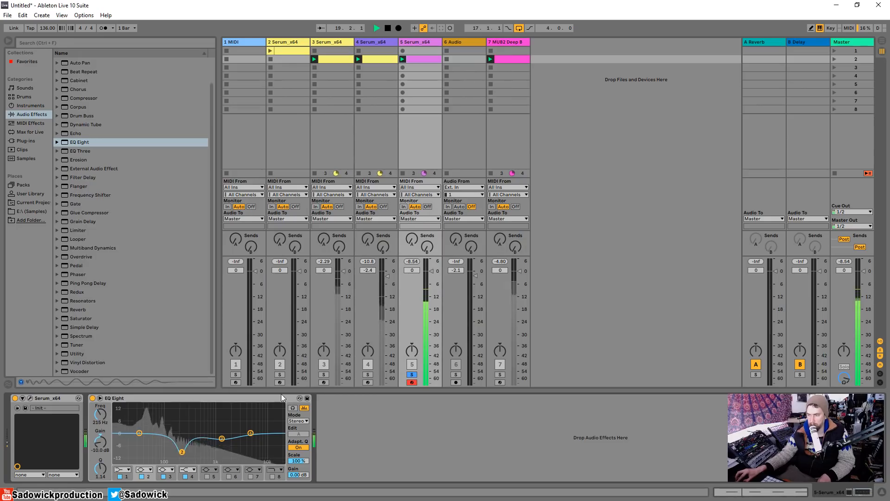
pyautogui.press('space')
# Unsolo track 5 and play the full mix, muting track 4 for comparison and unmuting it at the end.
pyautogui.click(412, 375)
pyautogui.press('space')
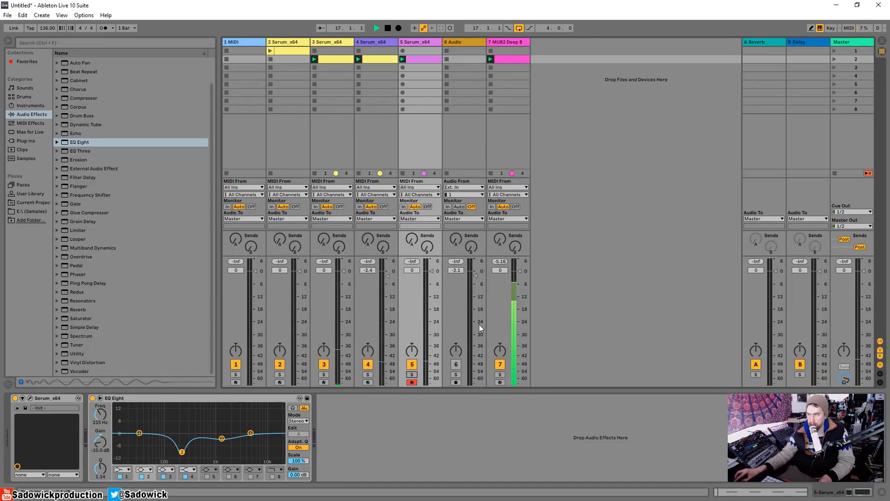
pyautogui.click(368, 365)
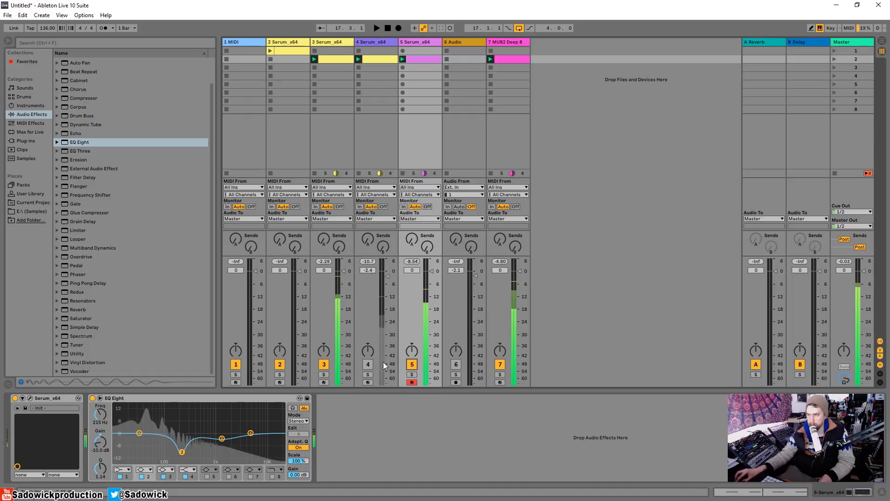
pyautogui.click(368, 364)
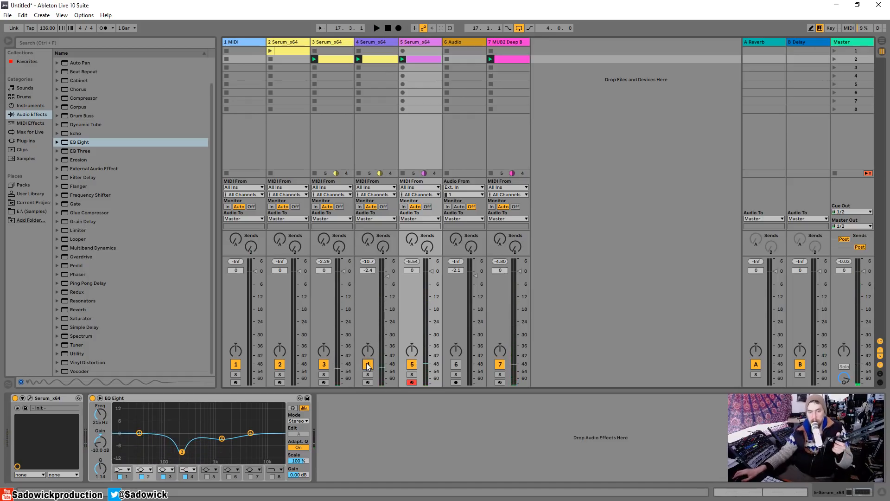